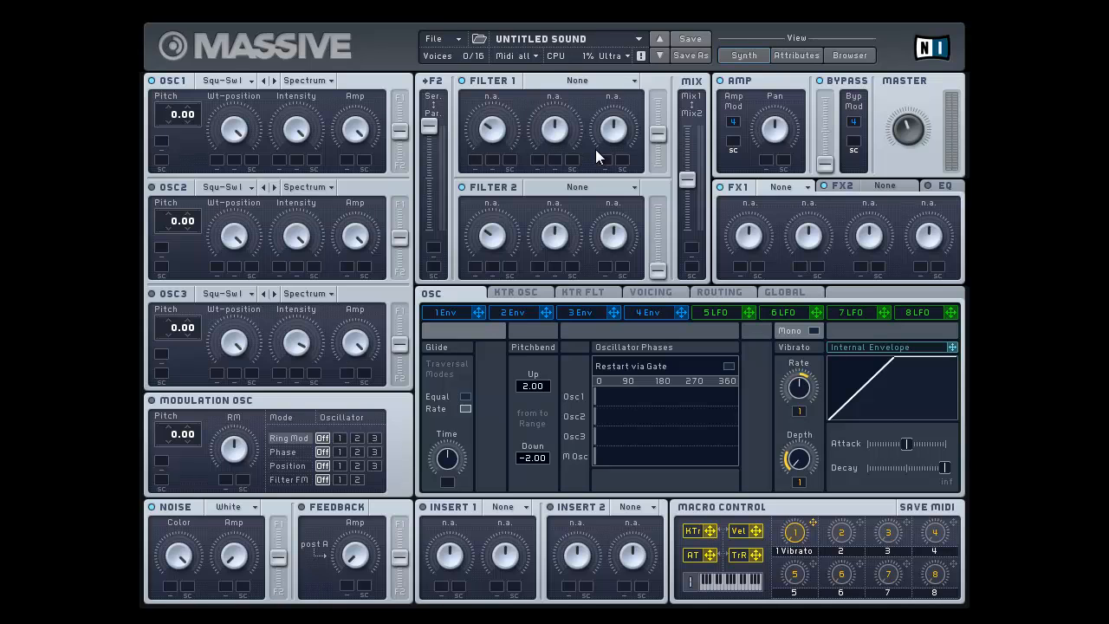
# Sweep the filter routing fader between serial and parallel, leaving it fully at serial
pyautogui.click(451, 39)
pyautogui.click(449, 41)
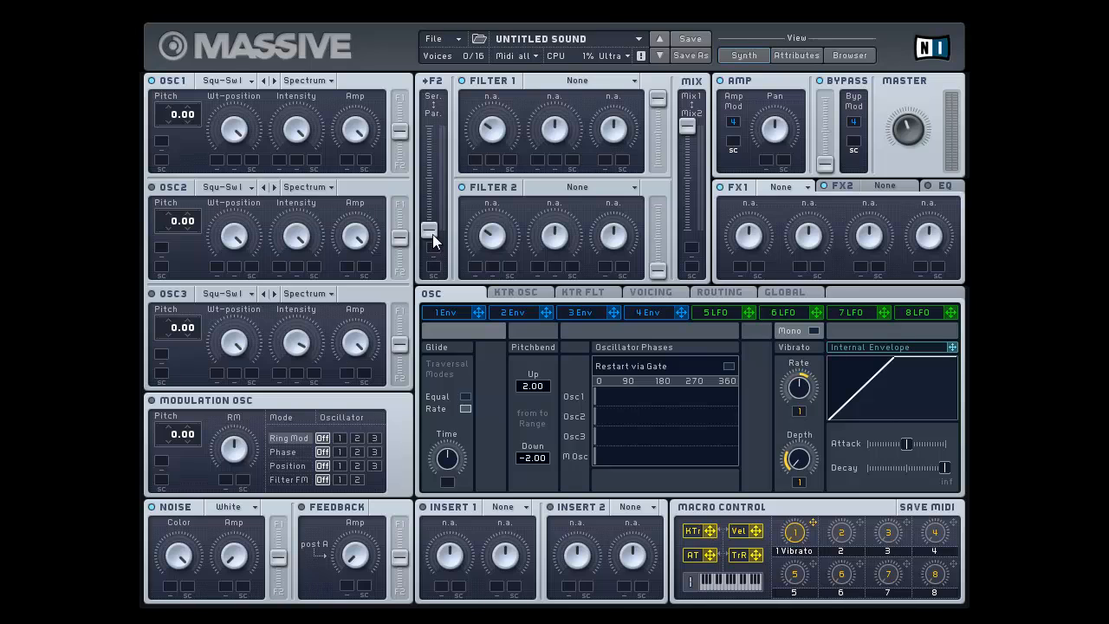
pyautogui.moveTo(431, 232); pyautogui.dragTo(431, 217)
pyautogui.moveTo(424, 327)
pyautogui.mouseDown()
pyautogui.moveTo(439, 112)
pyautogui.moveTo(427, 306)
pyautogui.mouseUp()
pyautogui.moveTo(416, 220); pyautogui.dragTo(409, 94)
pyautogui.moveTo(437, 126); pyautogui.dragTo(454, 326)
pyautogui.moveTo(431, 228); pyautogui.dragTo(437, 99)
pyautogui.moveTo(429, 126); pyautogui.dragTo(440, 299)
pyautogui.moveTo(433, 229); pyautogui.dragTo(434, 175)
pyautogui.moveTo(437, 176); pyautogui.dragTo(433, 126)
# Sweep the filter mix fader between Mix1 and Mix2, leaving it near the middle
pyautogui.moveTo(685, 125); pyautogui.dragTo(688, 238)
pyautogui.moveTo(683, 189); pyautogui.dragTo(681, 183)
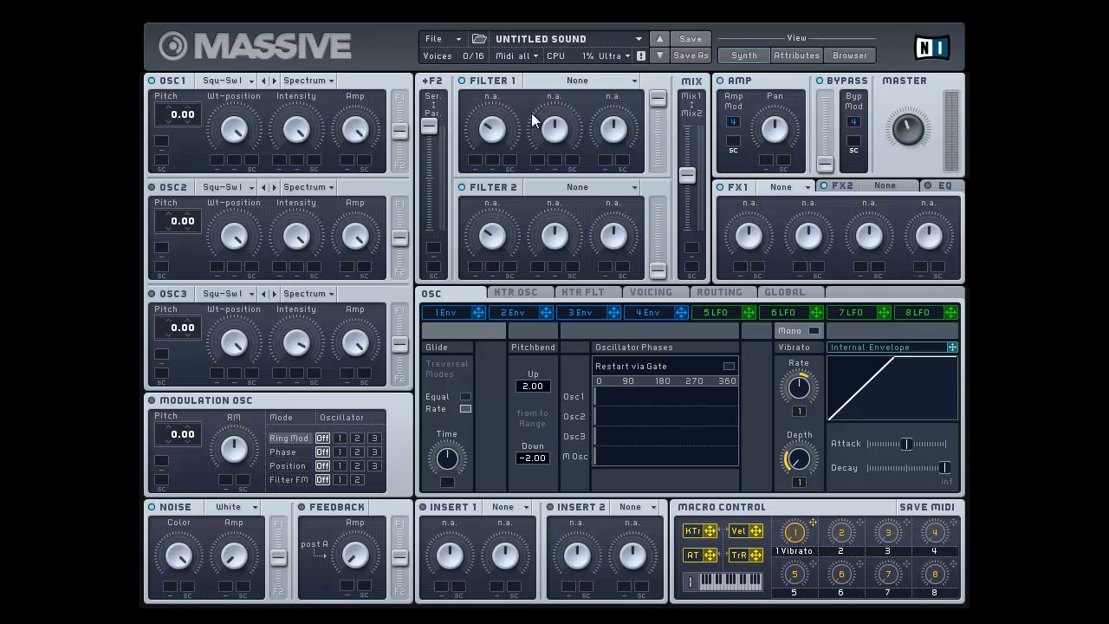
pyautogui.moveTo(687, 174); pyautogui.dragTo(708, 50)
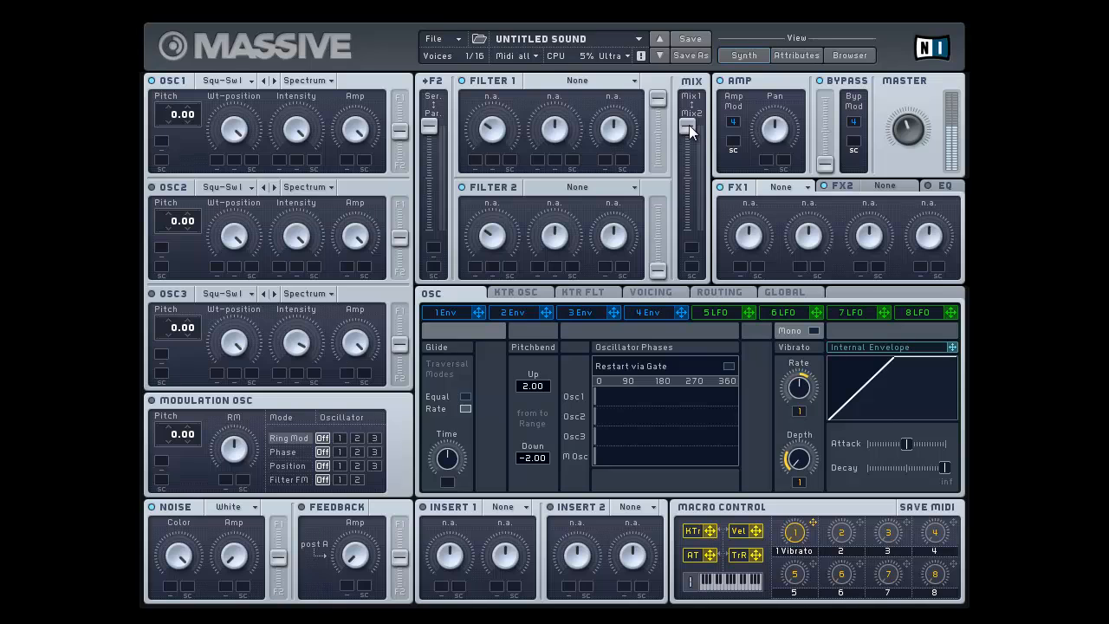
pyautogui.moveTo(687, 134); pyautogui.dragTo(673, 279)
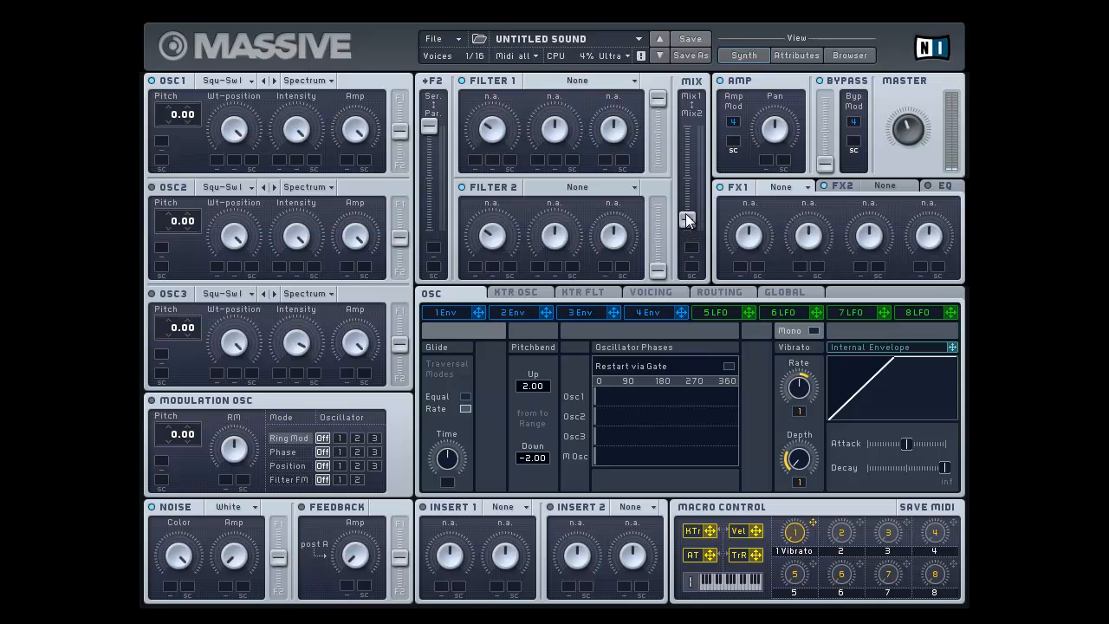
pyautogui.moveTo(685, 228); pyautogui.dragTo(686, 174)
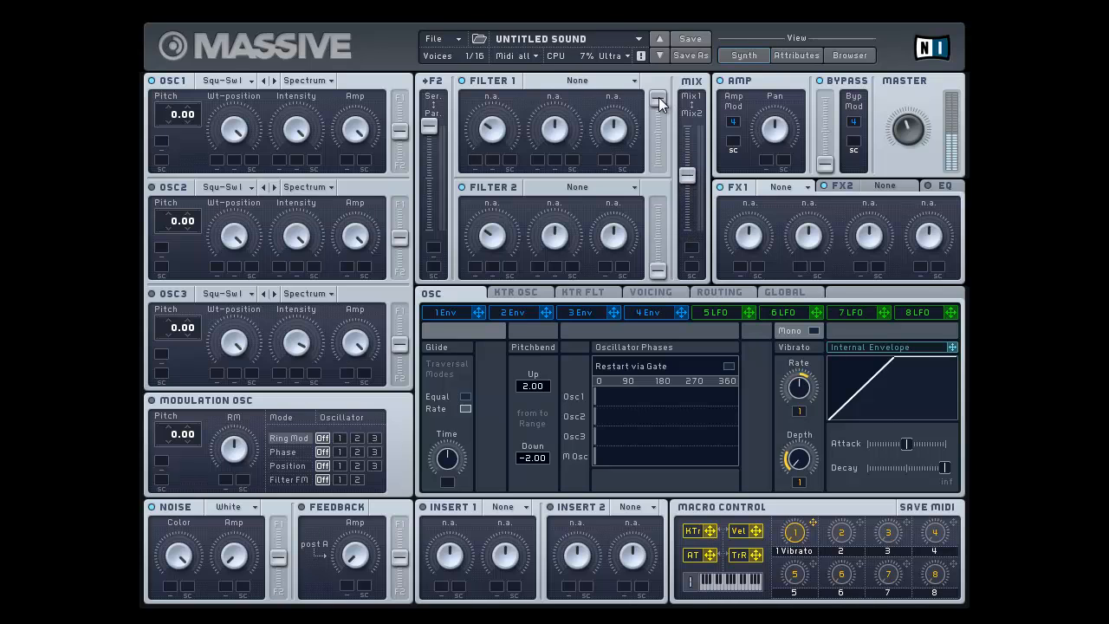
# Lower Filter 1's output level to about halfway and raise Filter 2's output level to about a third
pyautogui.moveTo(657, 111); pyautogui.dragTo(656, 135)
pyautogui.moveTo(662, 234)
pyautogui.mouseDown()
pyautogui.moveTo(668, 185)
pyautogui.moveTo(658, 224)
pyautogui.mouseUp()
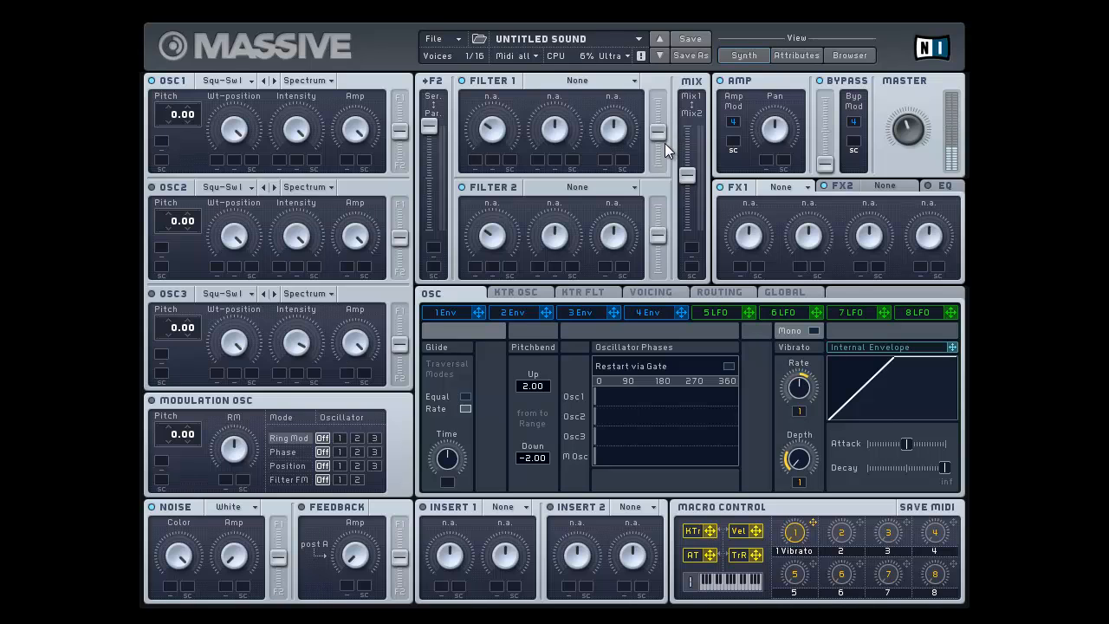
pyautogui.moveTo(664, 143); pyautogui.dragTo(688, 172)
pyautogui.moveTo(668, 235); pyautogui.dragTo(661, 233)
# Lower Filter 2's output level to minimum, keeping Filter 1's level and the mix balance near the middle
pyautogui.click(571, 75)
pyautogui.click(571, 76)
pyautogui.moveTo(663, 161); pyautogui.dragTo(666, 123)
pyautogui.moveTo(657, 235); pyautogui.dragTo(657, 275)
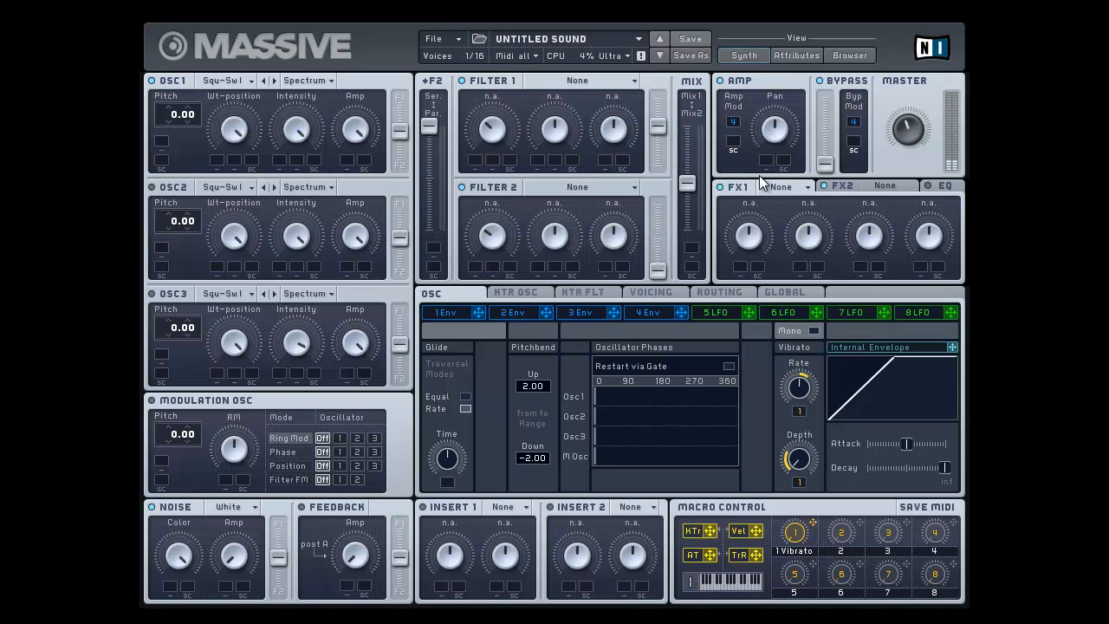
pyautogui.moveTo(689, 183); pyautogui.dragTo(689, 178)
# Set Filter 1 to Lowpass 4 and sweep its Cutoff and Resonance
pyautogui.click(593, 82)
pyautogui.click(549, 91)
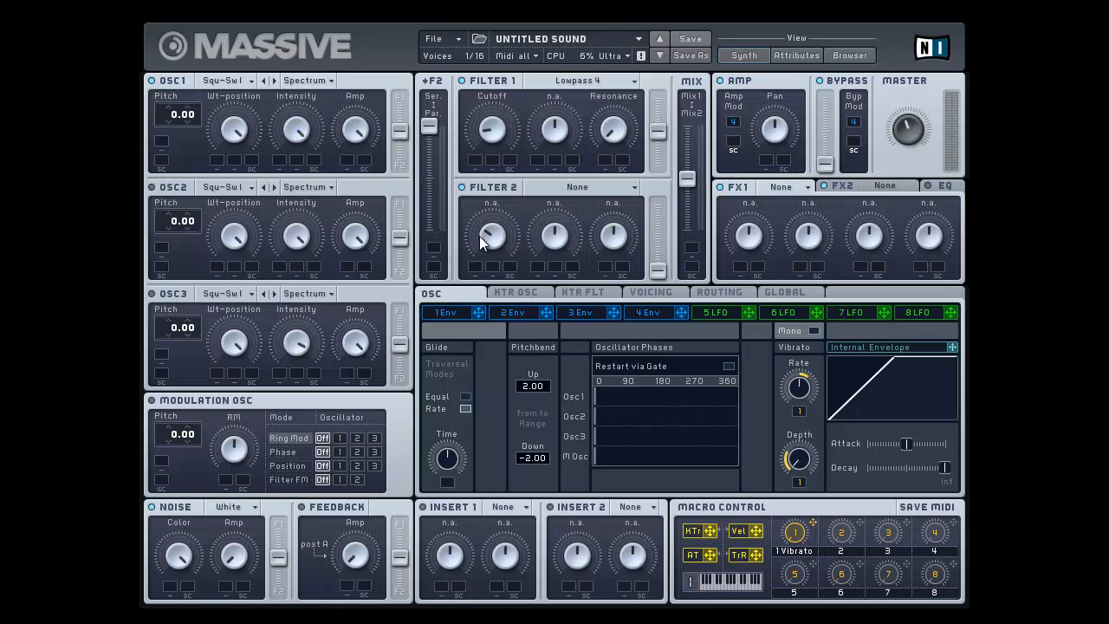
pyautogui.moveTo(632, 136); pyautogui.dragTo(630, 121)
pyautogui.moveTo(630, 123); pyautogui.dragTo(627, 96)
pyautogui.moveTo(506, 91); pyautogui.dragTo(502, 0)
pyautogui.moveTo(614, 105); pyautogui.dragTo(613, 162)
pyautogui.moveTo(617, 201); pyautogui.dragTo(623, 78)
pyautogui.moveTo(508, 233); pyautogui.dragTo(509, 206)
pyautogui.moveTo(603, 148); pyautogui.dragTo(552, 150)
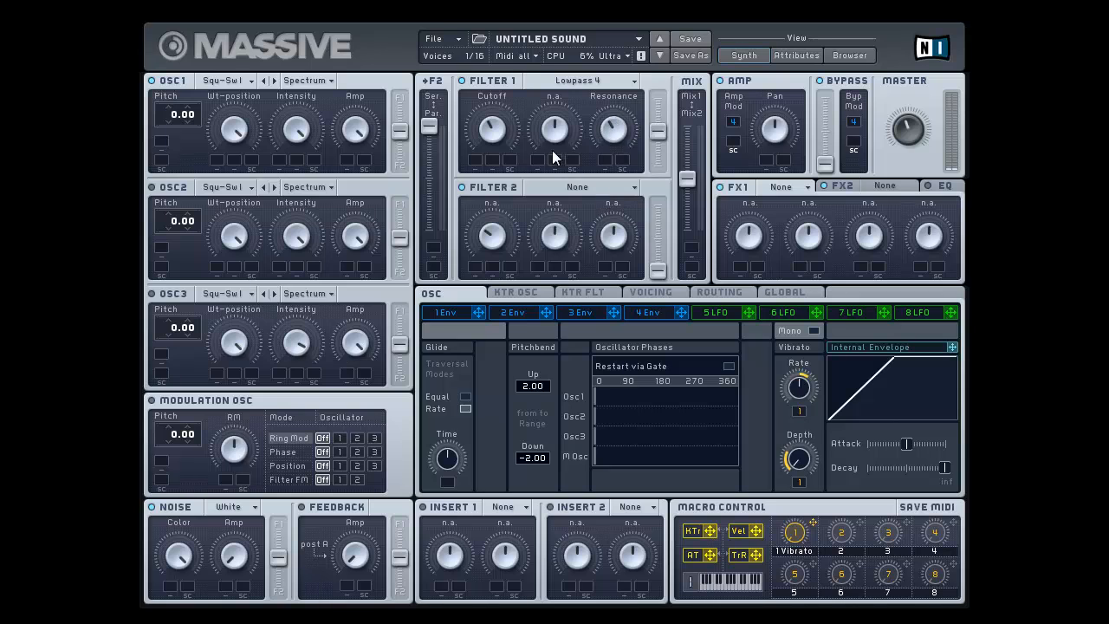
# Switch Filter 1 to Lowpass 2 and adjust its Cutoff and Resonance
pyautogui.click(582, 79)
pyautogui.click(557, 101)
pyautogui.moveTo(503, 136); pyautogui.dragTo(519, 87)
pyautogui.moveTo(615, 135); pyautogui.dragTo(619, 85)
# Switch Filter 1 to Highpass 4, raise its Resonance slightly and sweep the Cutoff down
pyautogui.click(576, 80)
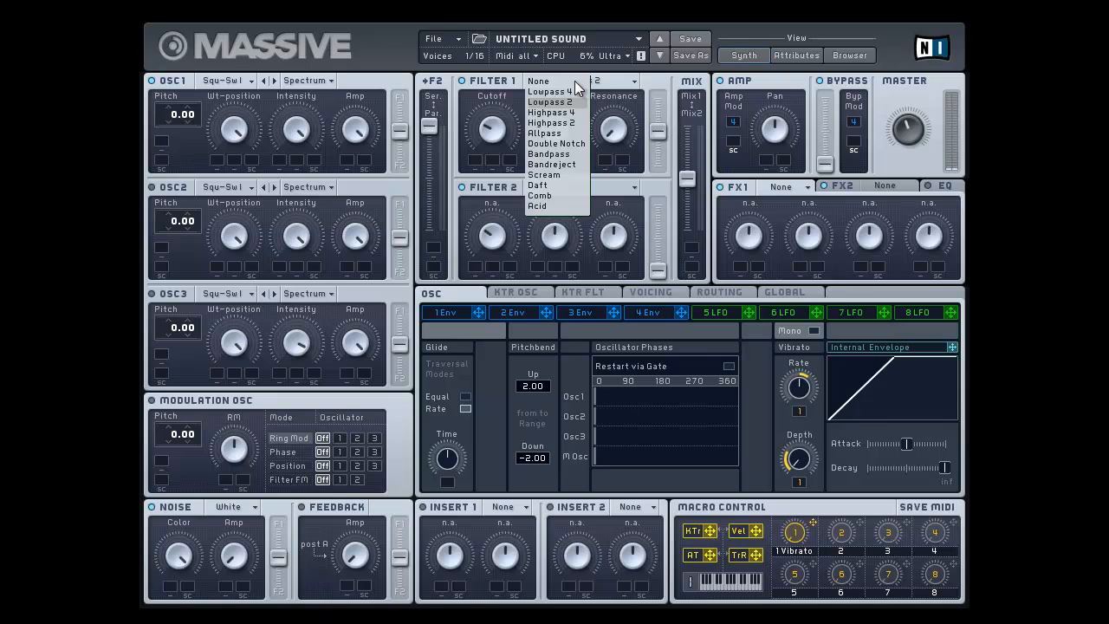
pyautogui.click(546, 113)
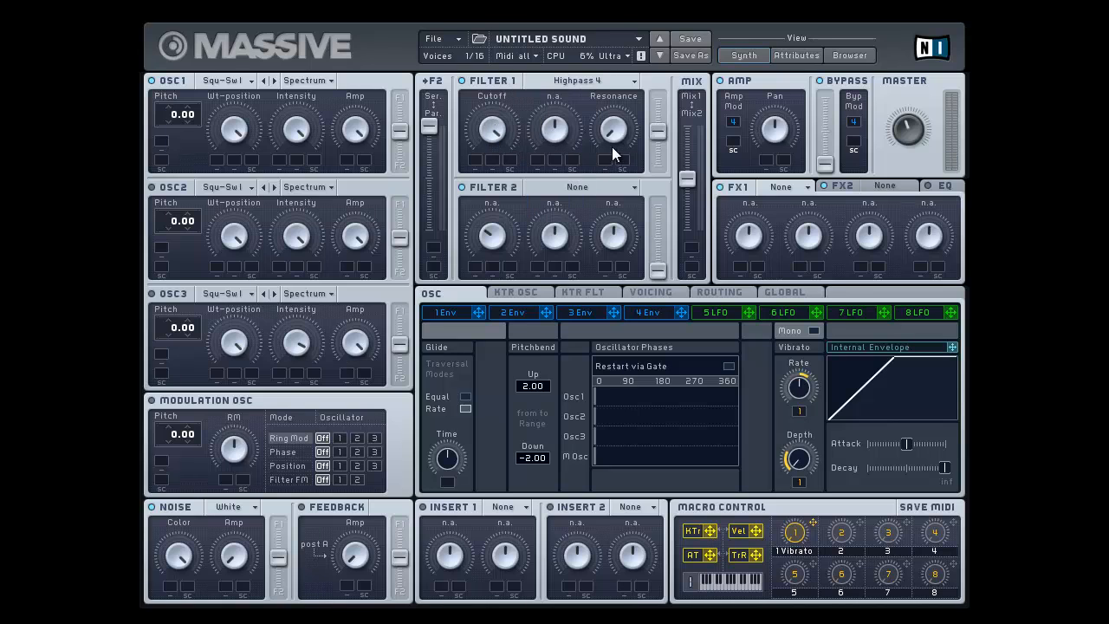
pyautogui.moveTo(615, 118); pyautogui.dragTo(612, 111)
pyautogui.moveTo(489, 121); pyautogui.dragTo(479, 215)
# Audition Filter 1 as Allpass and as Double Notch, ending on Double Notch
pyautogui.click(601, 81)
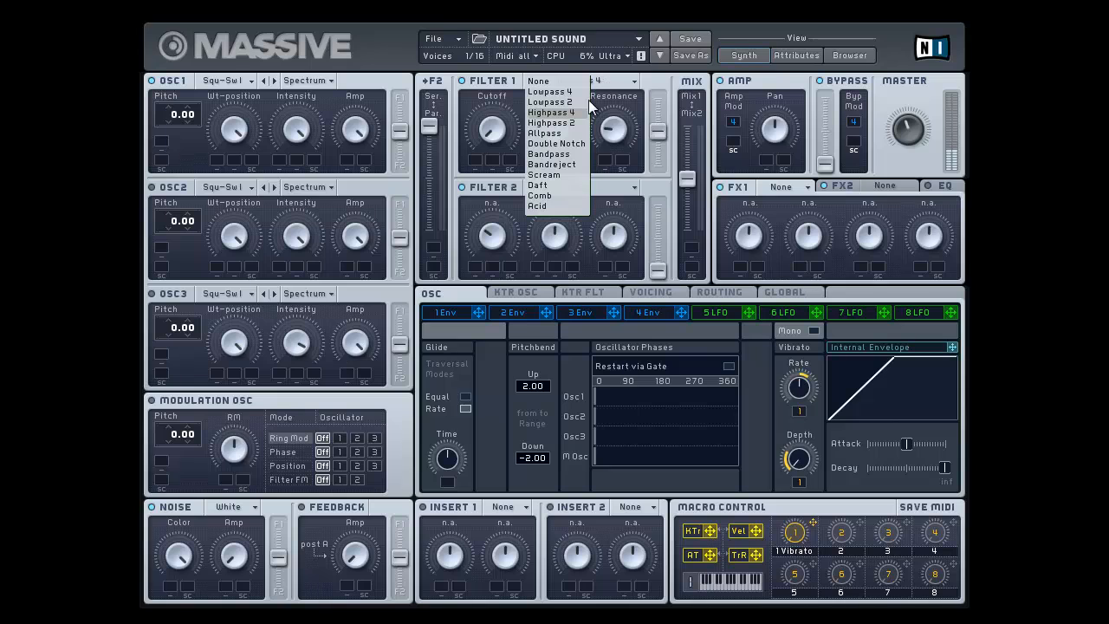
pyautogui.click(550, 134)
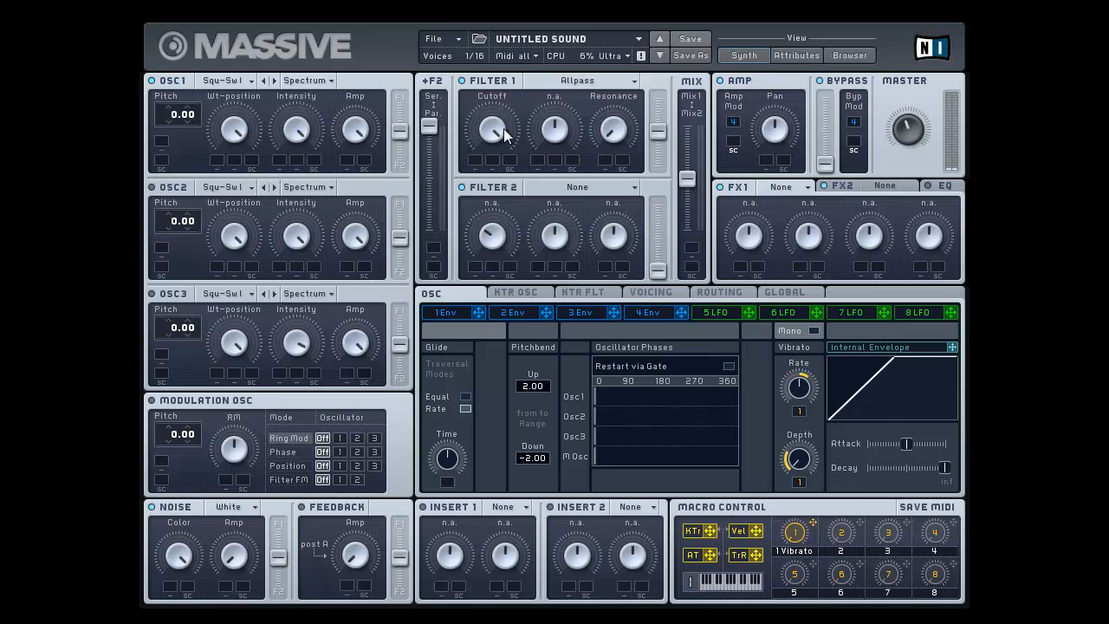
pyautogui.click(561, 81)
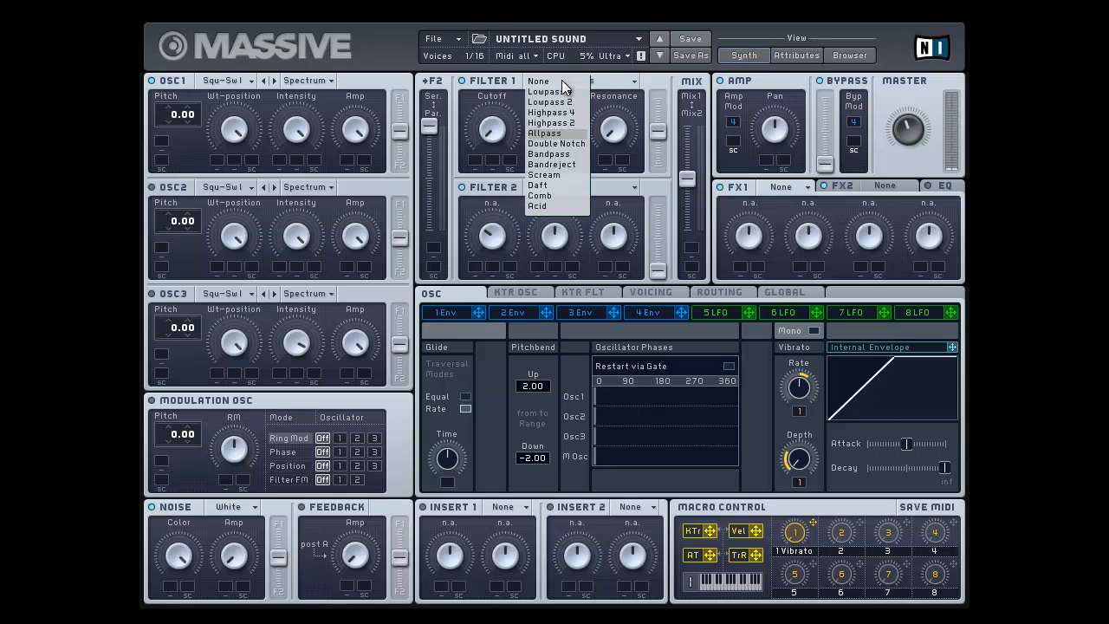
pyautogui.click(547, 144)
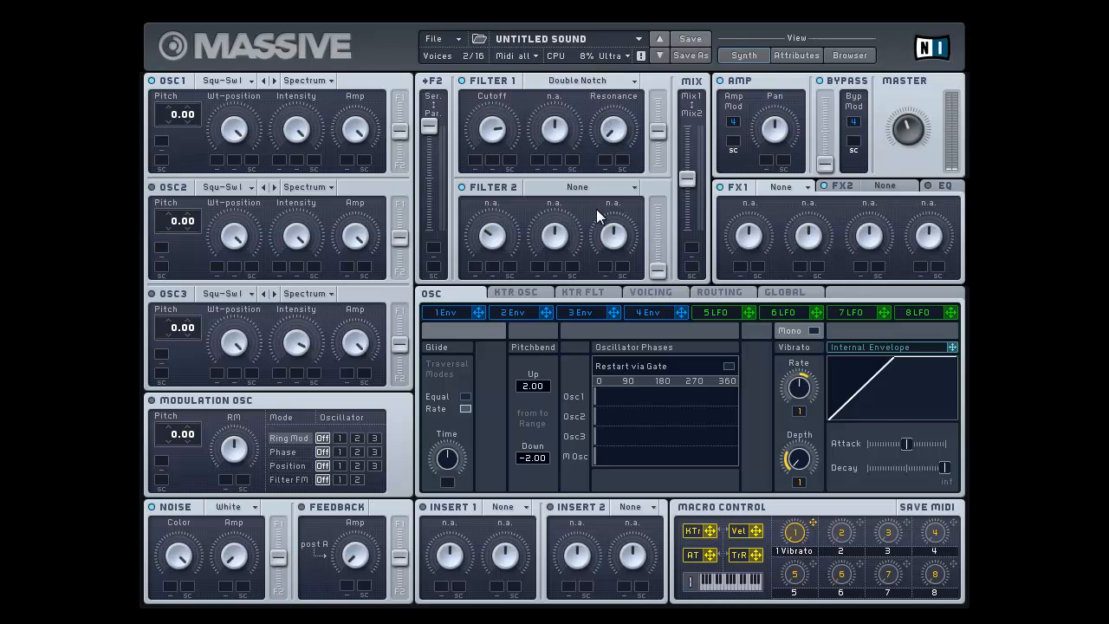
# Switch Filter 1 to Bandpass and adjust its Cutoff, Bandwidth and Resonance
pyautogui.click(582, 80)
pyautogui.click(552, 150)
pyautogui.moveTo(498, 97); pyautogui.dragTo(492, 59)
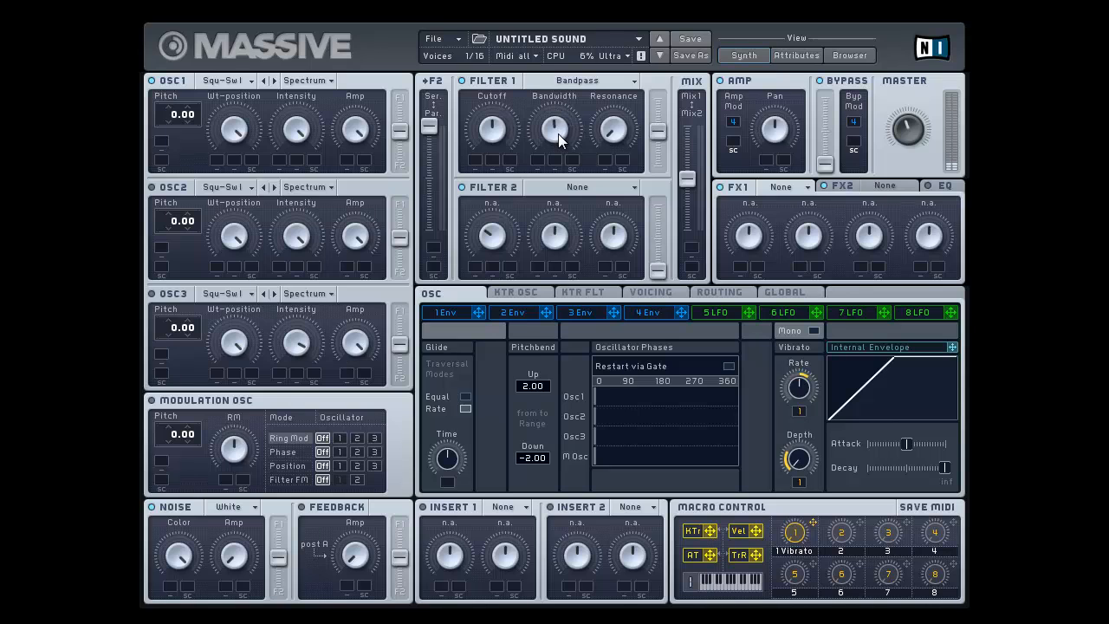
pyautogui.moveTo(554, 104); pyautogui.dragTo(575, 179)
pyautogui.moveTo(618, 142); pyautogui.dragTo(624, 38)
pyautogui.moveTo(555, 127); pyautogui.dragTo(568, 50)
pyautogui.moveTo(495, 121); pyautogui.dragTo(503, 81)
# Assign LFO 5 as the modulation source for Filter 1's Bandwidth and Resonance
pyautogui.moveTo(750, 311); pyautogui.dragTo(536, 166)
pyautogui.moveTo(535, 163); pyautogui.dragTo(536, 161)
pyautogui.moveTo(749, 312); pyautogui.dragTo(605, 161)
# Turn off the LFO 5 modulation on Filter 1's Resonance and Bandwidth
pyautogui.rightClick(604, 162)
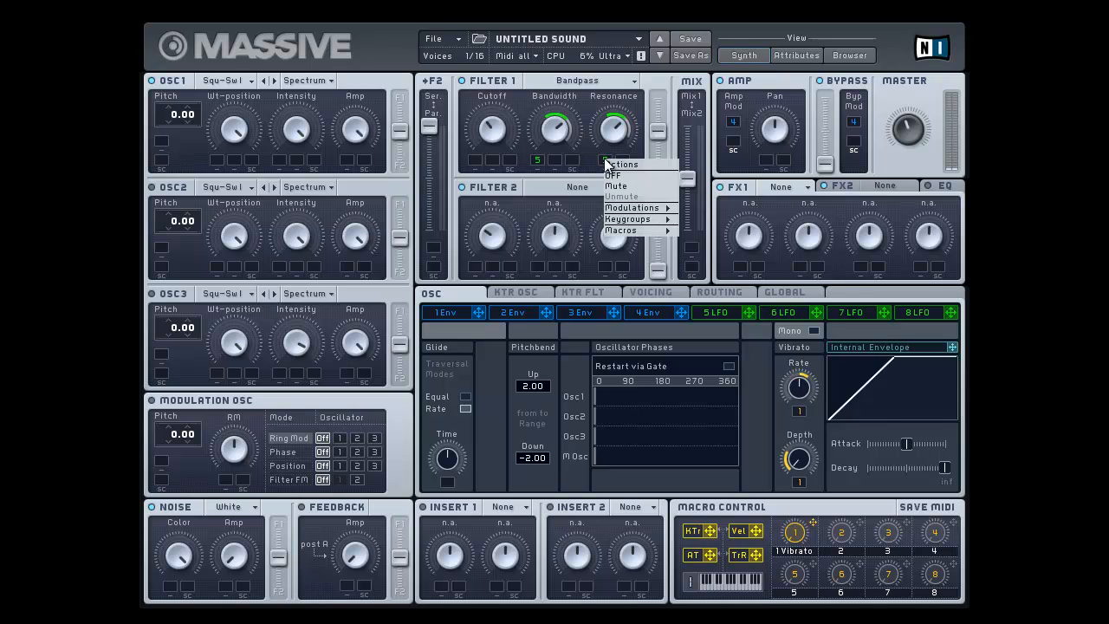
pyautogui.click(613, 175)
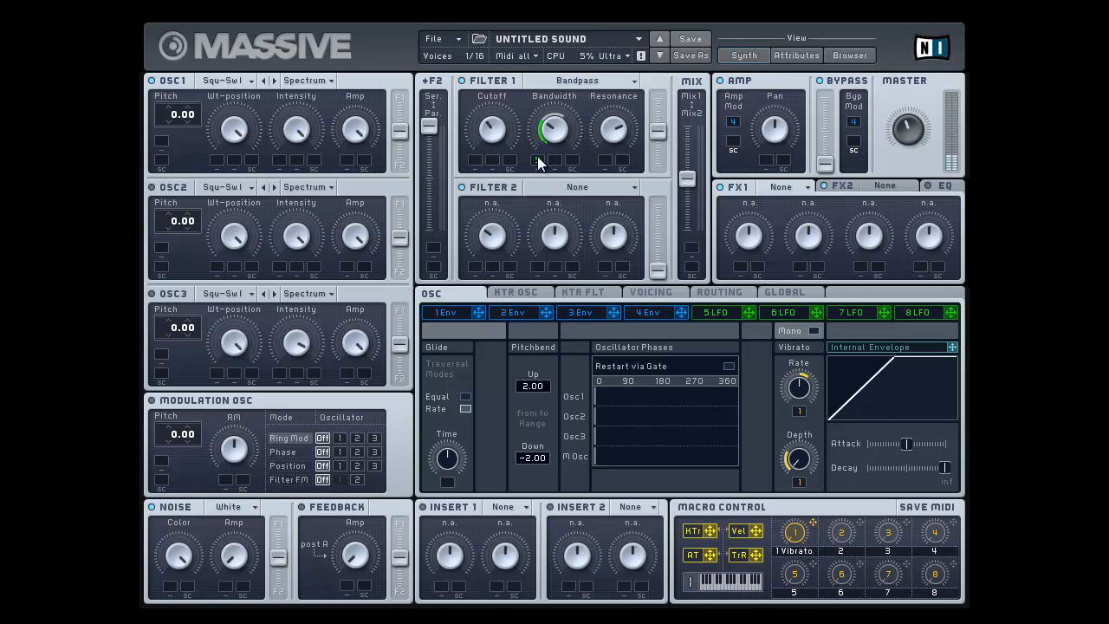
pyautogui.rightClick(537, 160)
pyautogui.click(554, 165)
# Switch Filter 1 to Bandreject and adjust its Bandwidth and Resonance
pyautogui.click(621, 80)
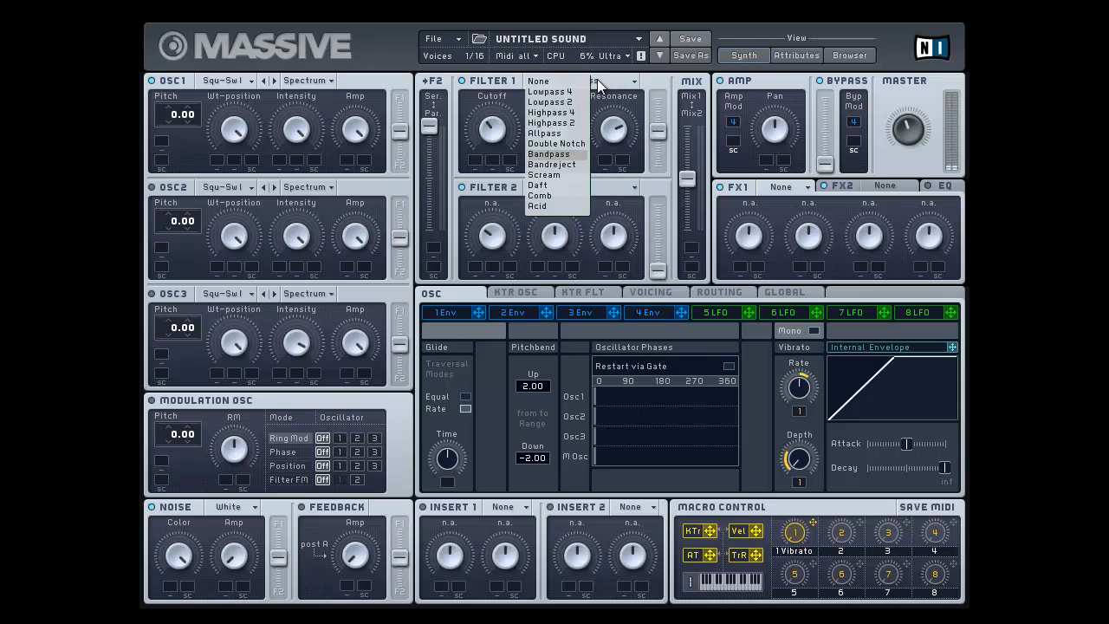
pyautogui.click(543, 164)
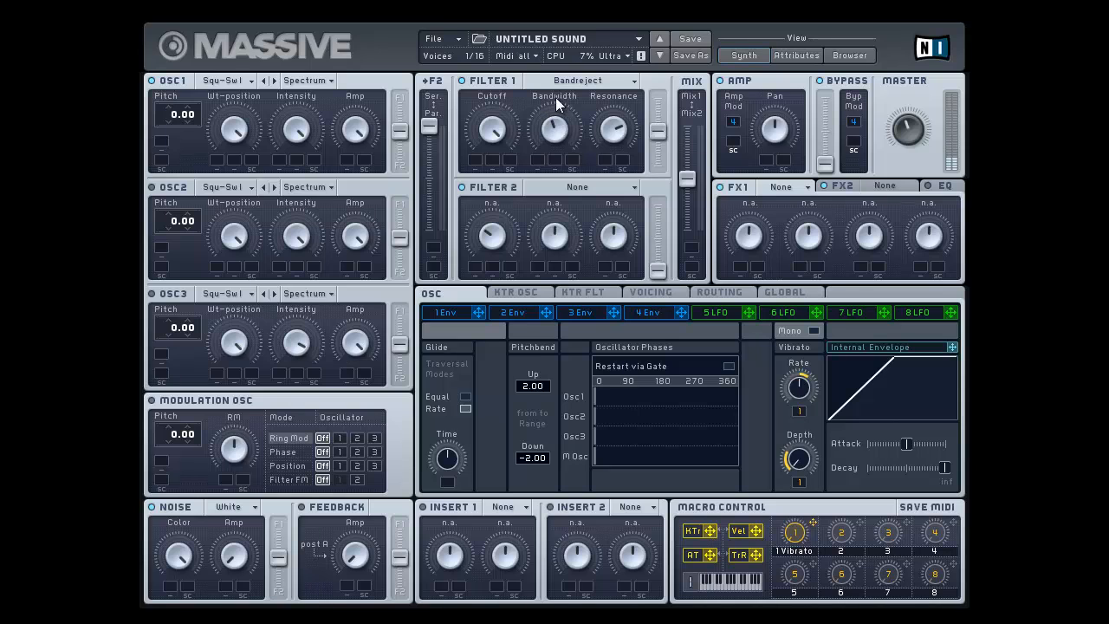
pyautogui.moveTo(555, 97); pyautogui.dragTo(556, 57)
pyautogui.moveTo(629, 134); pyautogui.dragTo(628, 235)
pyautogui.moveTo(545, 168)
pyautogui.mouseDown()
pyautogui.moveTo(539, 157)
pyautogui.moveTo(538, 167)
pyautogui.mouseUp()
pyautogui.moveTo(621, 132); pyautogui.dragTo(621, 61)
# Switch Filter 1 to Scream and set OSC1's wavetable to Modern Talking
pyautogui.click(610, 82)
pyautogui.click(551, 174)
pyautogui.click(232, 82)
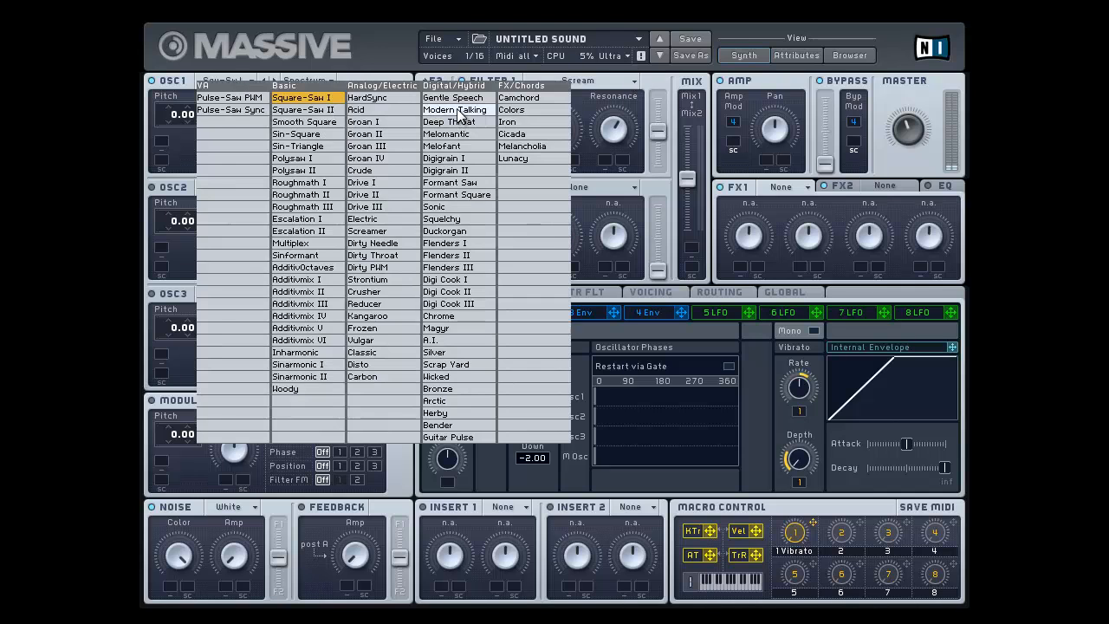
pyautogui.click(456, 109)
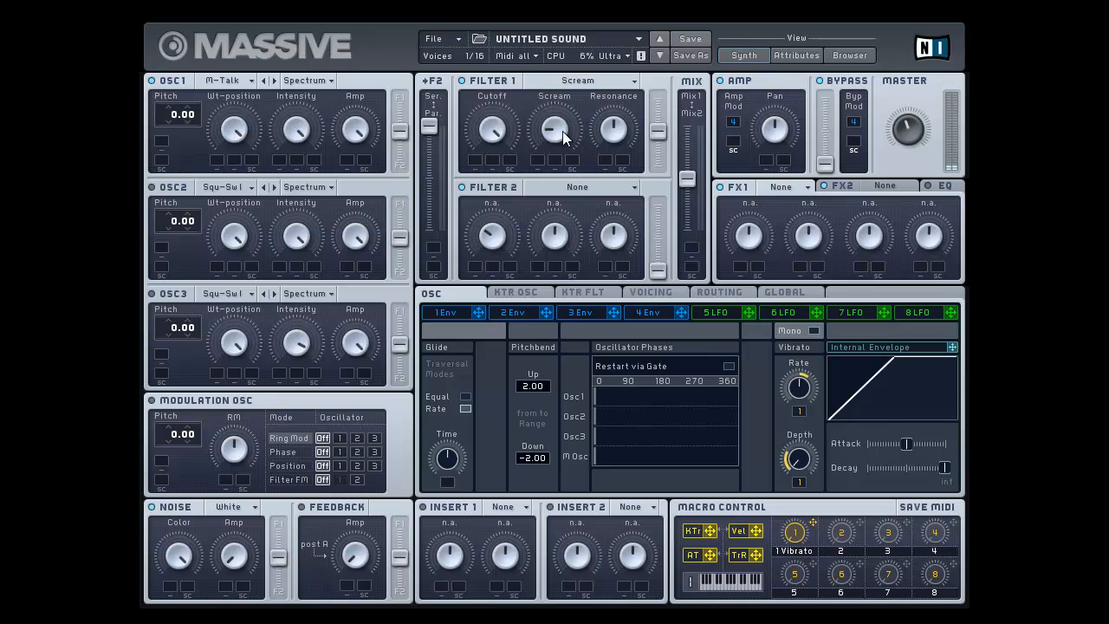
# Modulate Filter 1's Scream amount with LFO 5 and lower OSC1's Intensity to just past the middle
pyautogui.moveTo(562, 131); pyautogui.dragTo(572, 51)
pyautogui.moveTo(577, 59)
pyautogui.mouseDown()
pyautogui.moveTo(585, 95)
pyautogui.moveTo(576, 55)
pyautogui.moveTo(577, 76)
pyautogui.mouseUp()
pyautogui.moveTo(668, 160); pyautogui.dragTo(536, 162)
pyautogui.moveTo(550, 116); pyautogui.dragTo(536, 135)
pyautogui.moveTo(301, 123); pyautogui.dragTo(301, 188)
pyautogui.moveTo(553, 130); pyautogui.dragTo(547, 184)
# Turn off the LFO 5 modulation on Filter 1's Scream amount and sweep that control by hand
pyautogui.rightClick(541, 165)
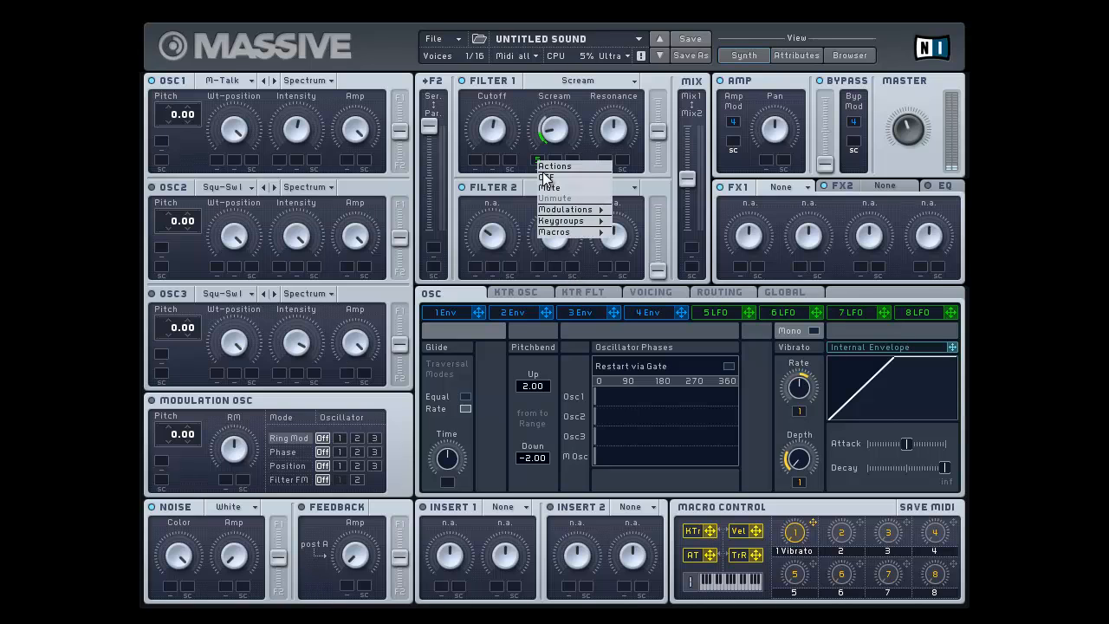
pyautogui.click(554, 163)
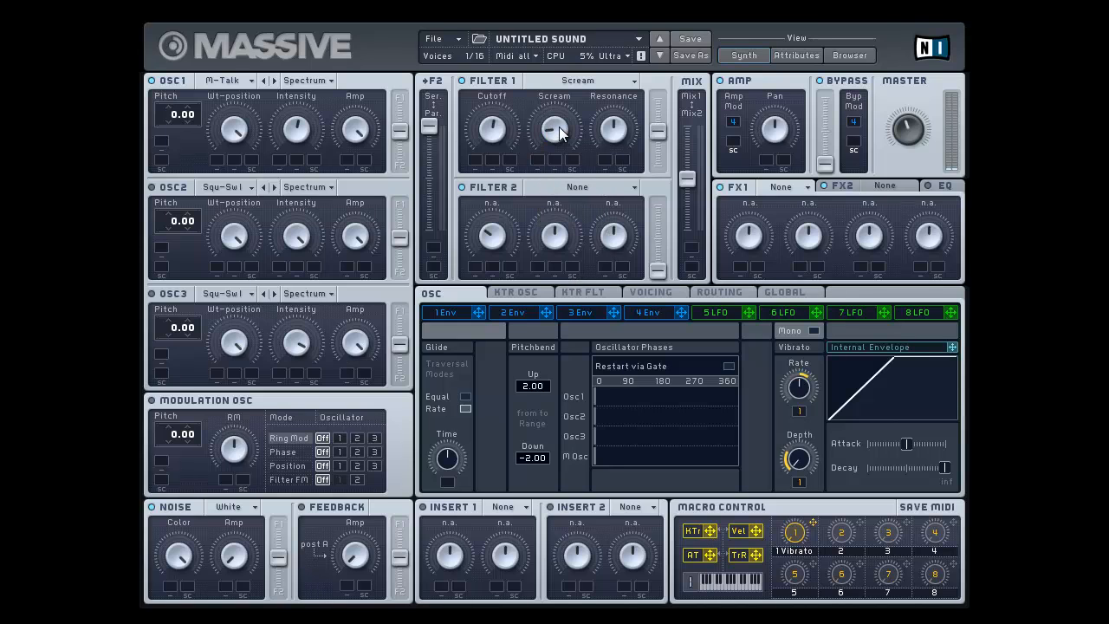
pyautogui.moveTo(559, 122); pyautogui.dragTo(562, 58)
pyautogui.moveTo(502, 36); pyautogui.dragTo(502, 12)
pyautogui.moveTo(562, 135); pyautogui.dragTo(562, 180)
# Change OSC1's wavetable to Smooth Square and readjust Filter 1's Scream, Resonance and Cutoff
pyautogui.click(240, 78)
pyautogui.click(335, 128)
pyautogui.moveTo(563, 88); pyautogui.dragTo(564, 61)
pyautogui.moveTo(631, 128); pyautogui.dragTo(631, 70)
pyautogui.moveTo(558, 138); pyautogui.dragTo(591, 249)
pyautogui.moveTo(635, 99); pyautogui.dragTo(612, 135)
pyautogui.moveTo(498, 128); pyautogui.dragTo(486, 98)
# Switch Filter 1 to Daft, raise its Resonance and sweep the Cutoff down
pyautogui.click(580, 78)
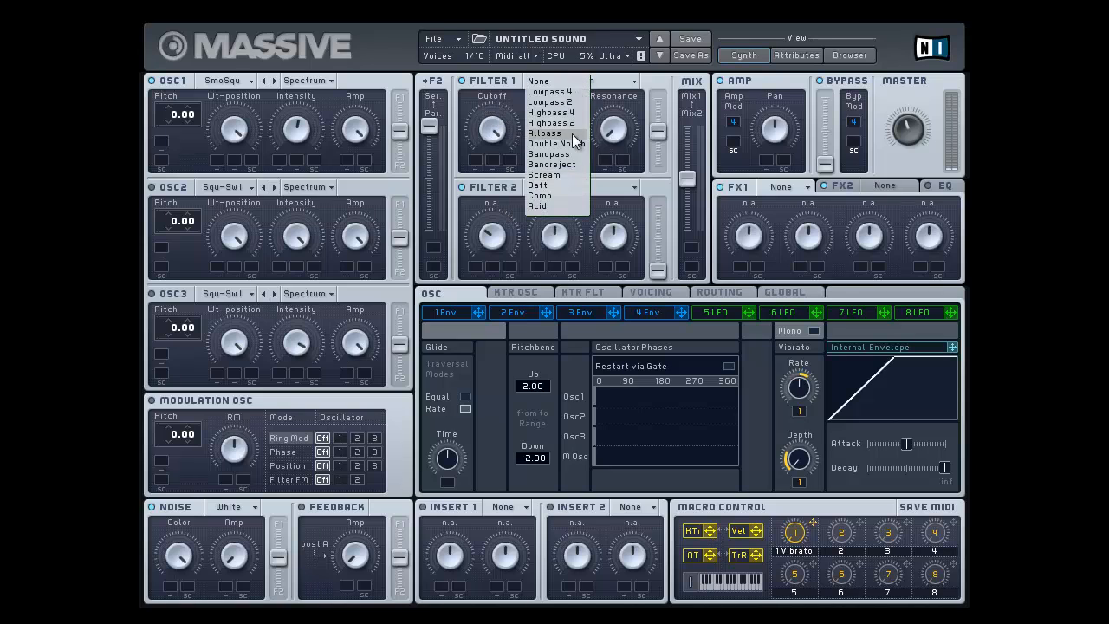
pyautogui.click(545, 184)
pyautogui.moveTo(614, 130); pyautogui.dragTo(610, 103)
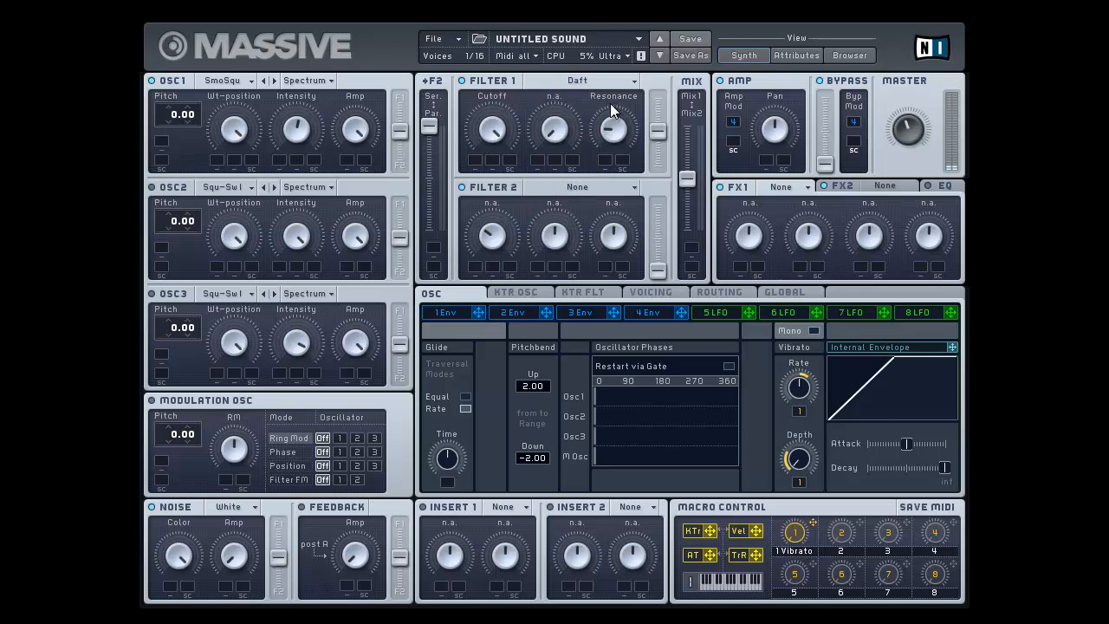
pyautogui.moveTo(499, 139); pyautogui.dragTo(498, 241)
# Try modulating Filter 1's Cutoff with LFO 5 and turn the assignment off again
pyautogui.moveTo(751, 313); pyautogui.dragTo(488, 258)
pyautogui.rightClick(472, 165)
pyautogui.click(479, 178)
# Raise Filter 2's output level close to maximum and set its type to Bandreject
pyautogui.click(664, 199)
pyautogui.moveTo(655, 205); pyautogui.dragTo(660, 212)
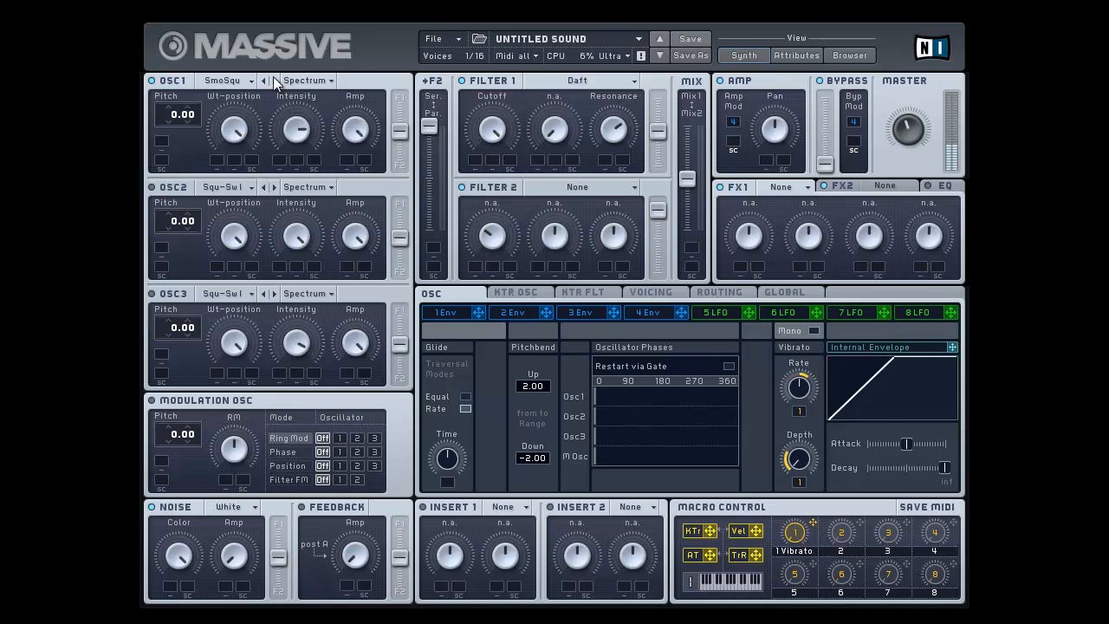
pyautogui.click(602, 189)
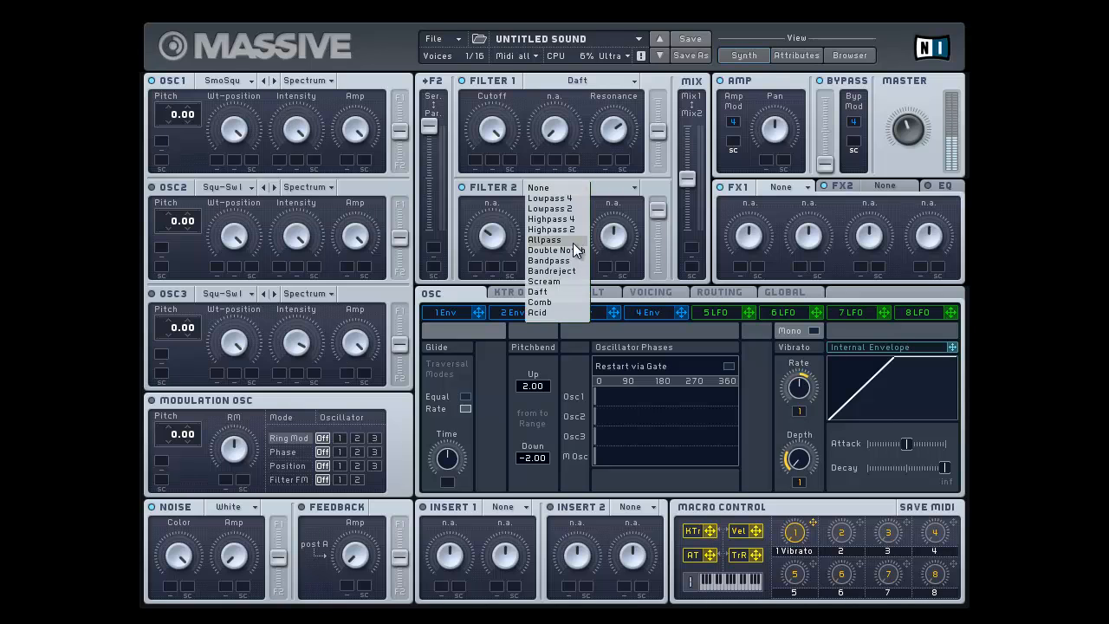
pyautogui.click(552, 271)
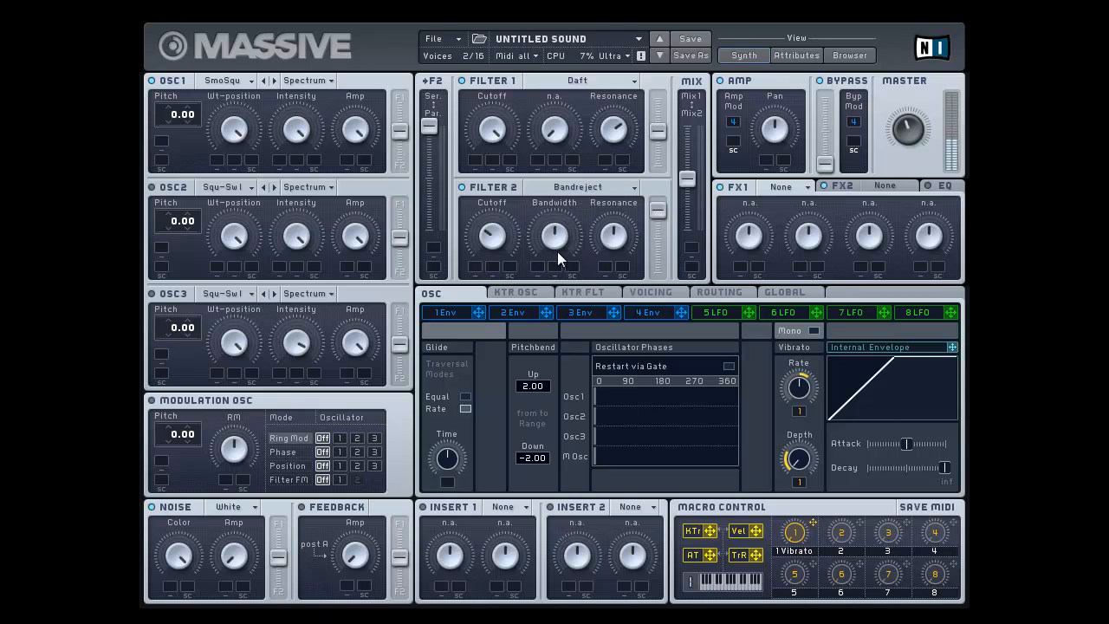
# Adjust Filter 2's Bandwidth, Cutoff and Resonance
pyautogui.moveTo(558, 252); pyautogui.dragTo(563, 205)
pyautogui.moveTo(499, 233); pyautogui.dragTo(497, 228)
pyautogui.moveTo(625, 240); pyautogui.dragTo(625, 184)
pyautogui.moveTo(568, 231); pyautogui.dragTo(565, 260)
# Modulate Filter 2's Bandwidth and Resonance with LFO 5, clearing the stray assignment on Filter 1
pyautogui.moveTo(749, 311)
pyautogui.mouseDown()
pyautogui.moveTo(526, 231)
pyautogui.moveTo(537, 310)
pyautogui.mouseUp()
pyautogui.moveTo(747, 314); pyautogui.dragTo(537, 176)
pyautogui.rightClick(539, 160)
pyautogui.click(547, 177)
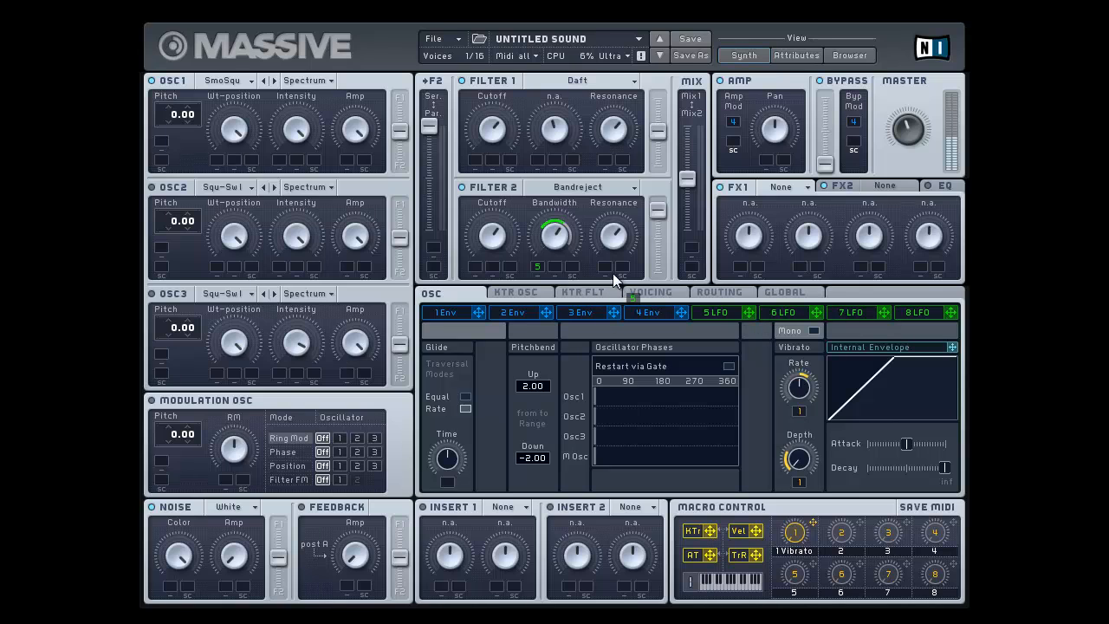
pyautogui.moveTo(614, 277); pyautogui.dragTo(607, 269)
pyautogui.moveTo(549, 260)
pyautogui.mouseDown()
pyautogui.moveTo(550, 280)
pyautogui.moveTo(550, 244)
pyautogui.mouseUp()
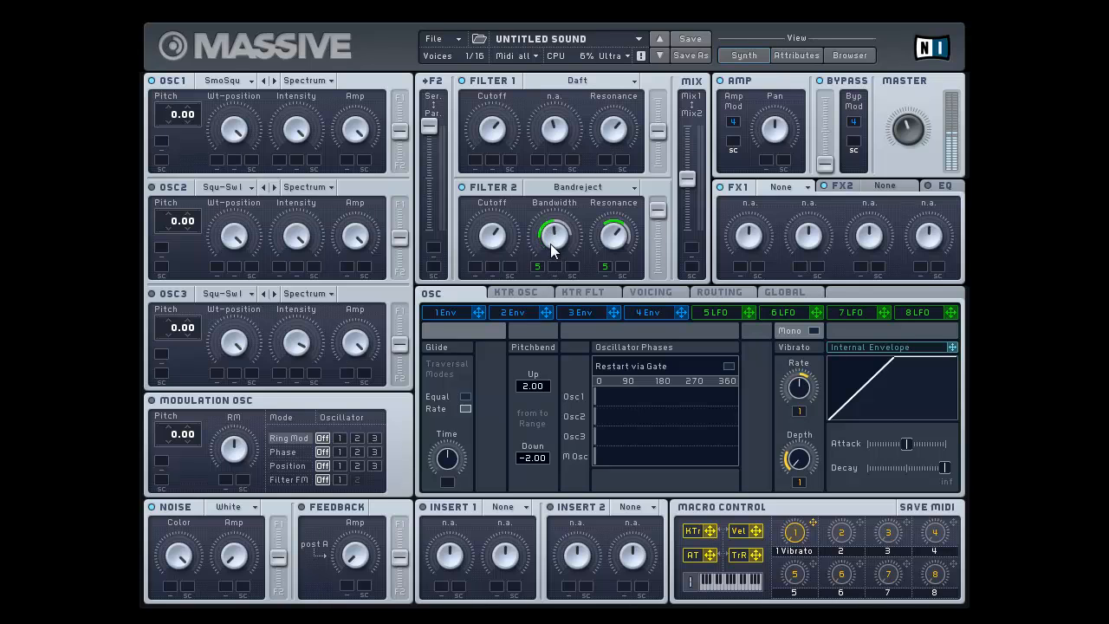
# Compare the sound with Filter 2 bypassed and active, and lower its Cutoff and Bandwidth
pyautogui.click(468, 78)
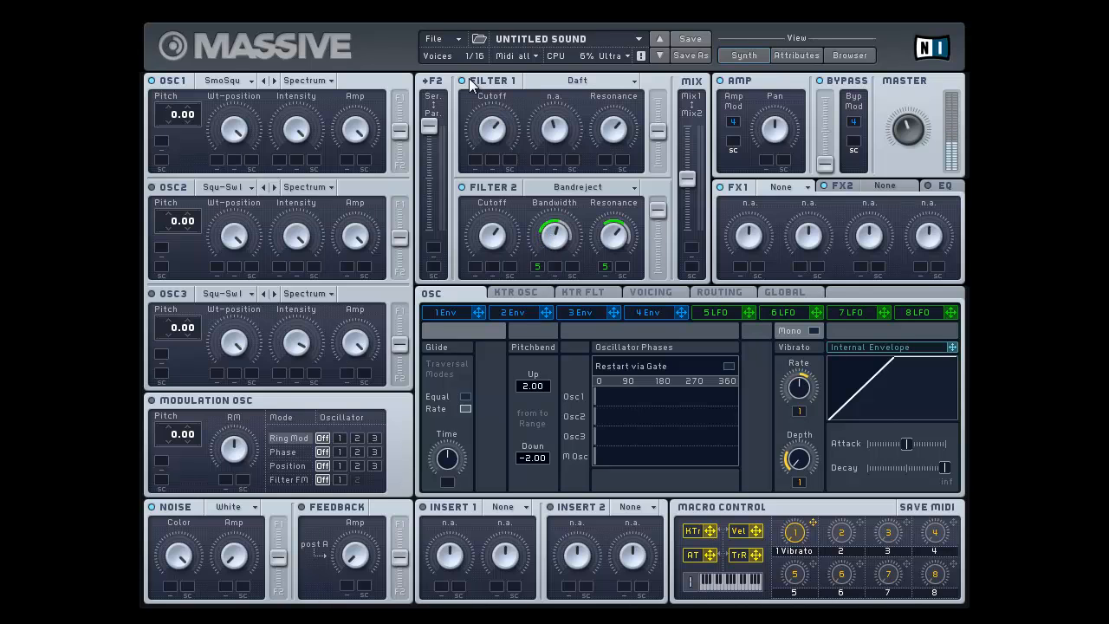
pyautogui.click(466, 184)
pyautogui.click(466, 184)
pyautogui.moveTo(491, 238); pyautogui.dragTo(514, 313)
pyautogui.moveTo(559, 236); pyautogui.dragTo(561, 272)
# Turn off the LFO 5 modulation on Filter 2's Bandwidth and Resonance
pyautogui.rightClick(543, 265)
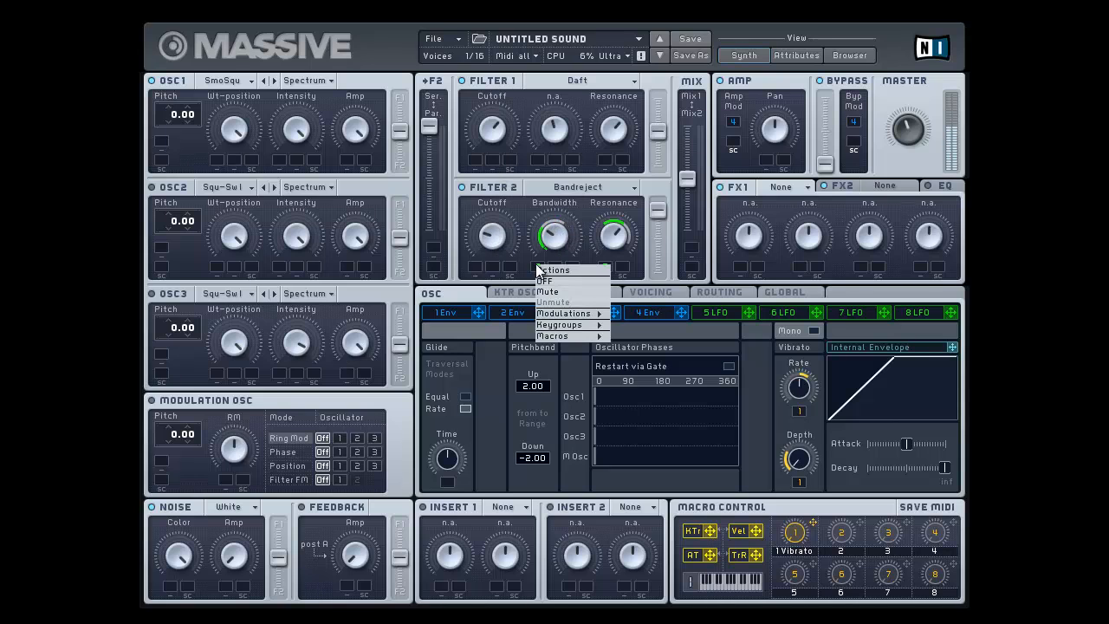
pyautogui.click(546, 278)
pyautogui.rightClick(604, 274)
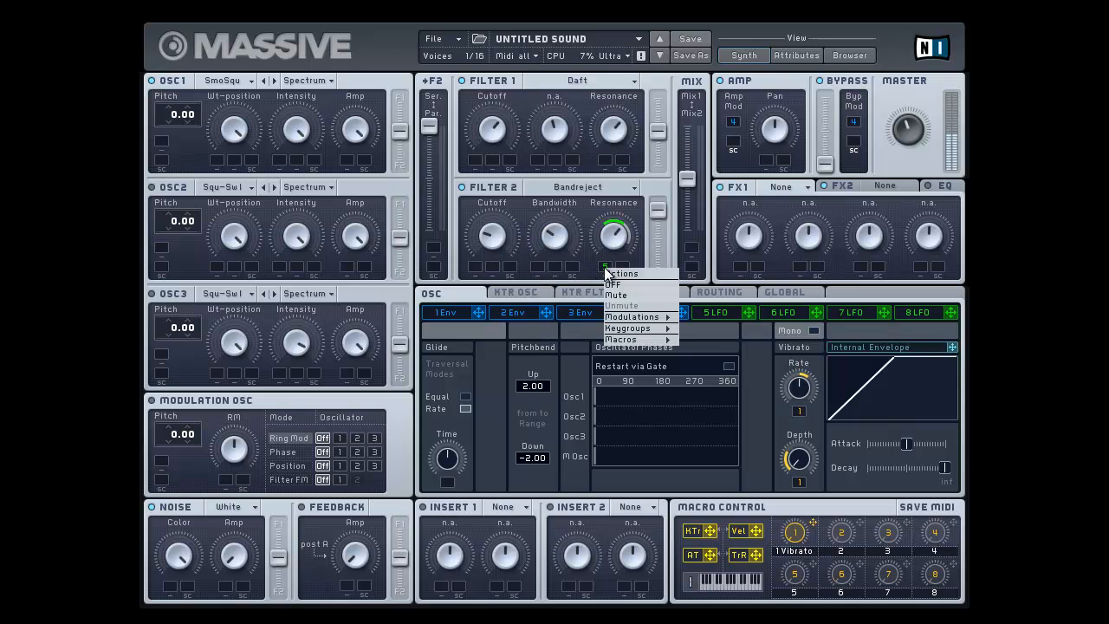
pyautogui.click(611, 286)
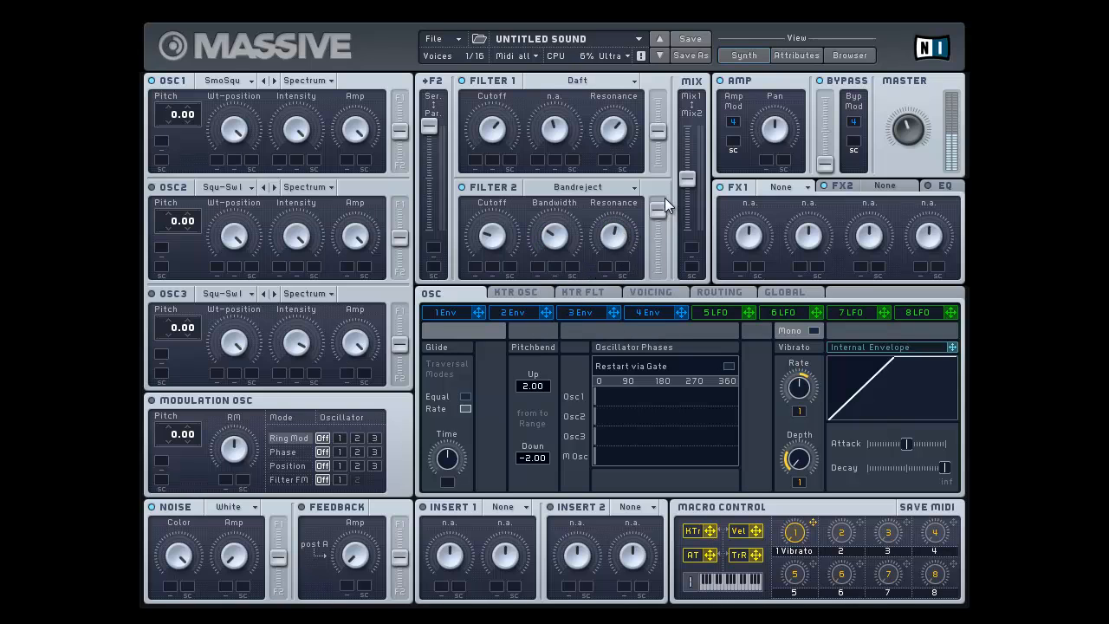
# Lower Filter 2's output level to about a third and switch its type to Comb
pyautogui.moveTo(658, 209); pyautogui.dragTo(657, 238)
pyautogui.click(590, 189)
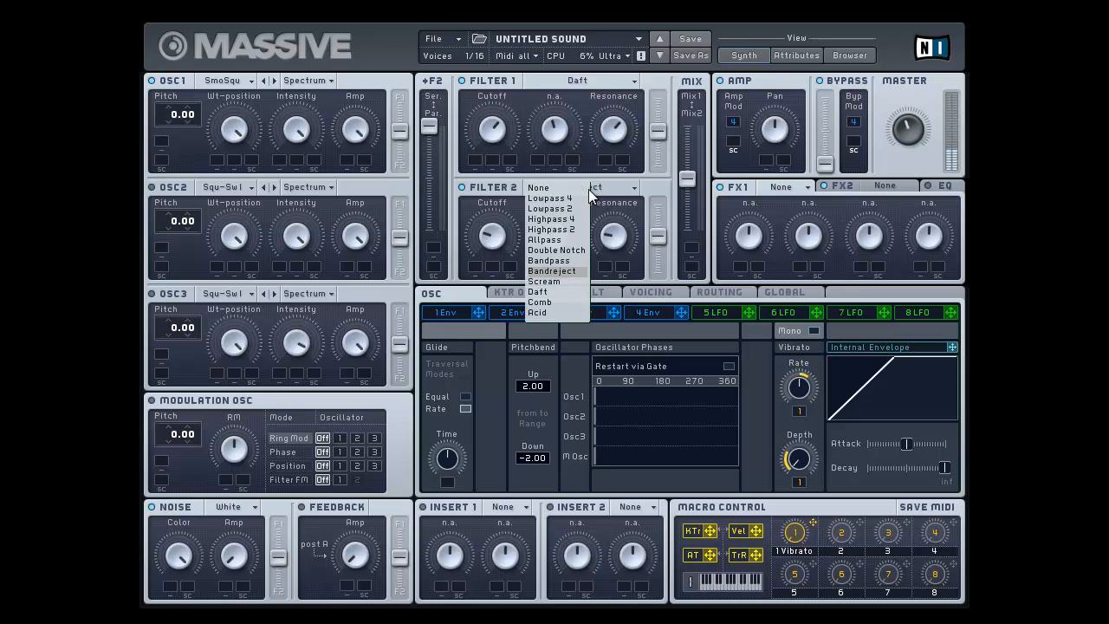
pyautogui.click(540, 303)
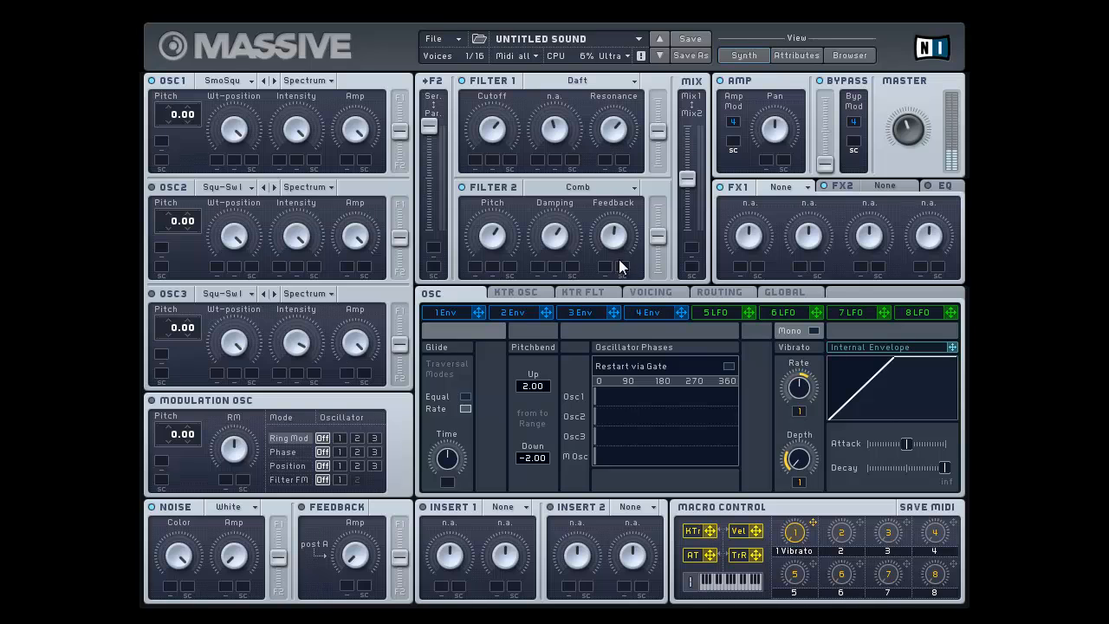
# Lower the Comb filter's Pitch slightly on Filter 2 and switch the filter type to Acid
pyautogui.moveTo(483, 236); pyautogui.dragTo(486, 275)
pyautogui.click(561, 188)
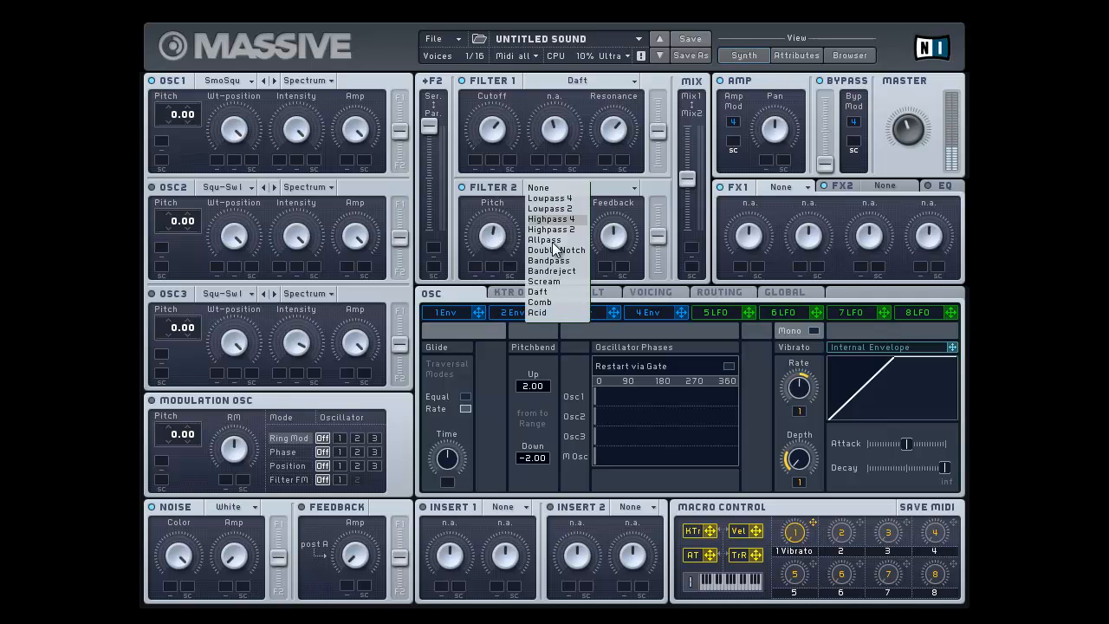
pyautogui.click(530, 314)
# Adjust Filter 2's Acid Cutoff and Resonance, trying an LFO modulation on the Cutoff and switching it off
pyautogui.moveTo(496, 248); pyautogui.dragTo(520, 270)
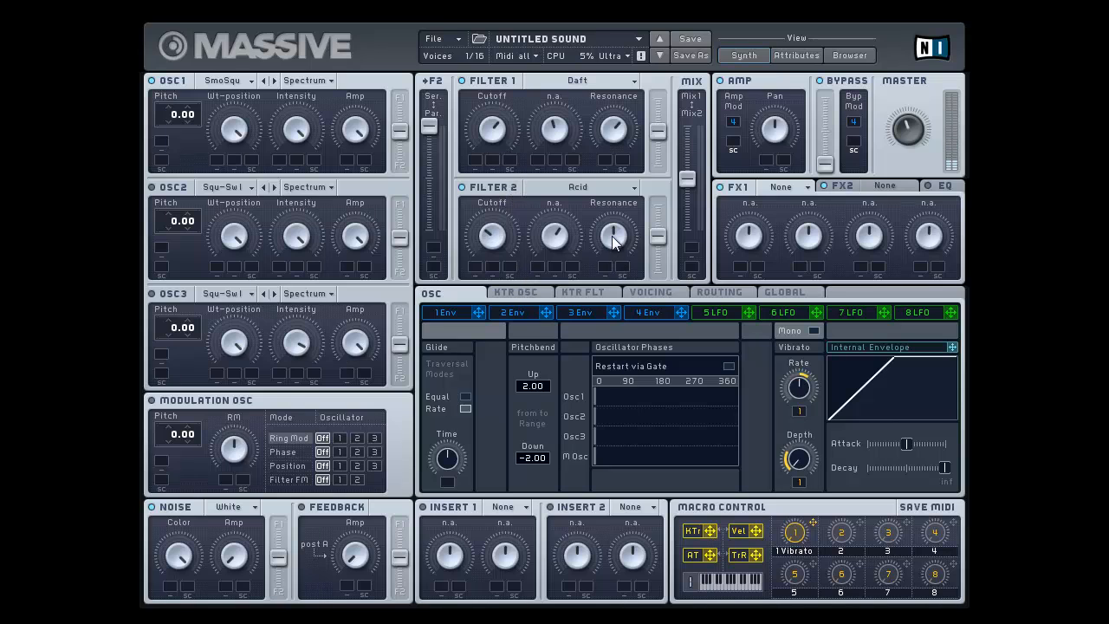
pyautogui.moveTo(507, 204); pyautogui.dragTo(505, 170)
pyautogui.moveTo(521, 256); pyautogui.dragTo(474, 268)
pyautogui.rightClick(474, 269)
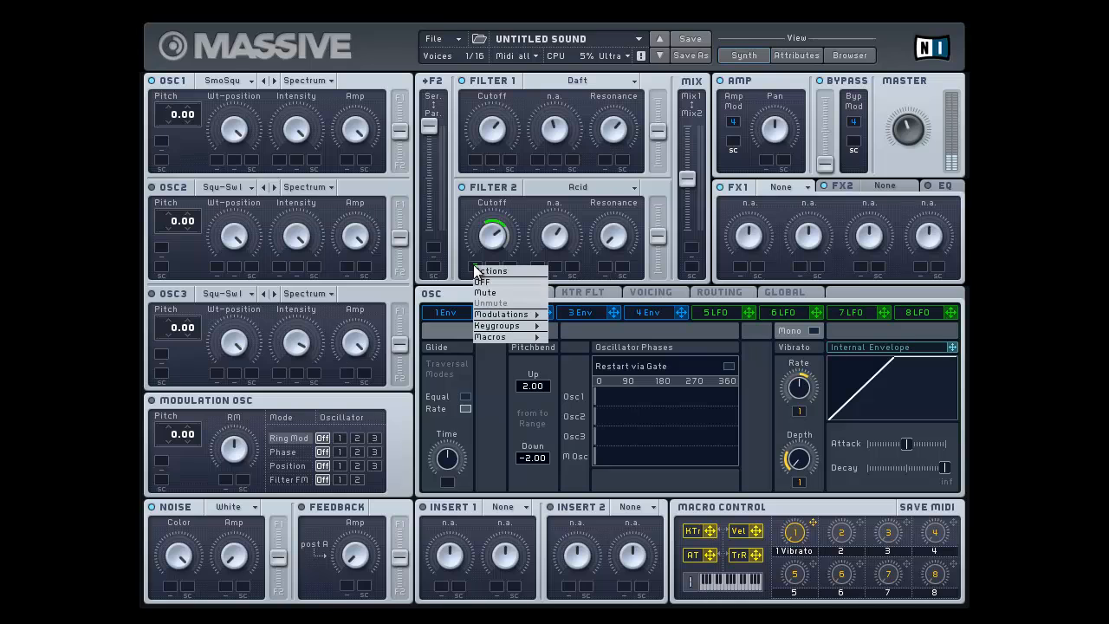
pyautogui.click(484, 276)
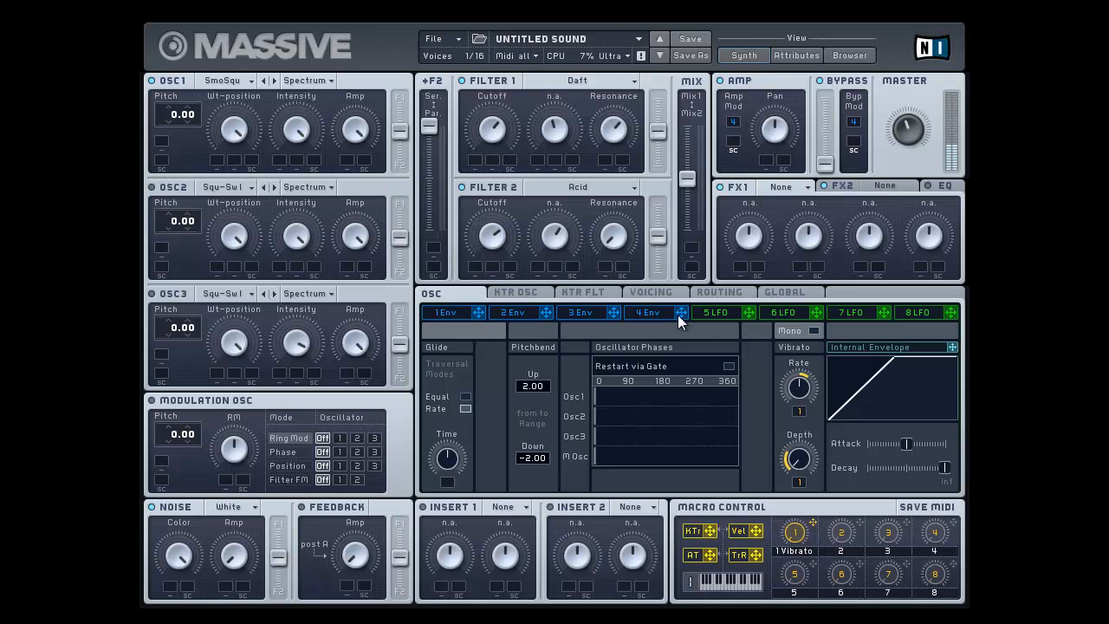
# Try modulating Filter 1's Cutoff with Envelope 4, and switch that modulation off
pyautogui.moveTo(681, 313); pyautogui.dragTo(483, 249)
pyautogui.moveTo(481, 176); pyautogui.dragTo(470, 102)
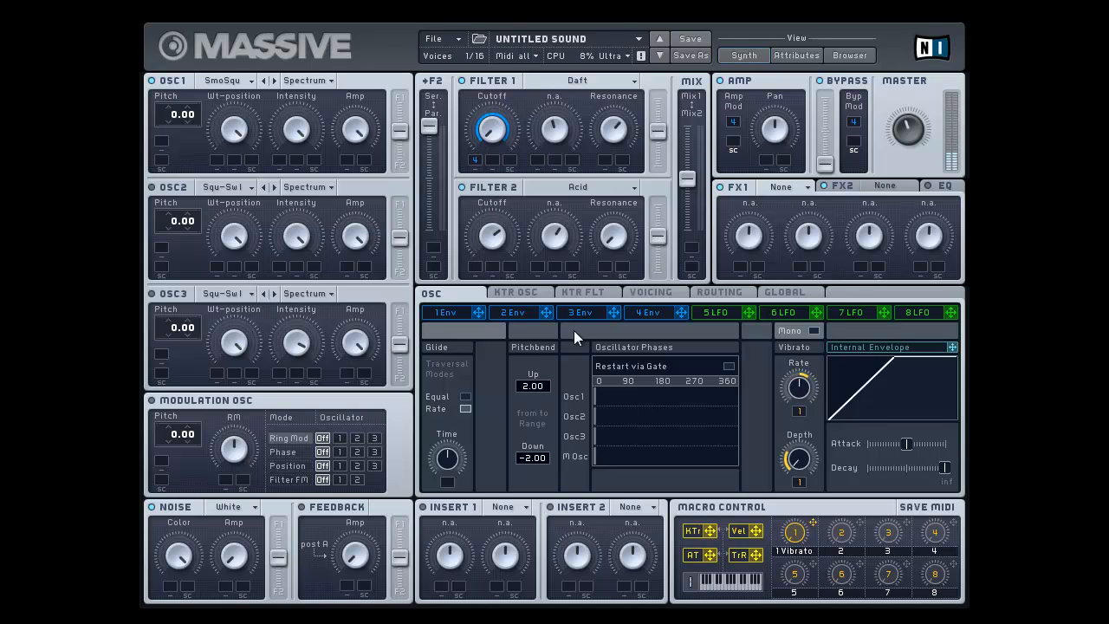
pyautogui.rightClick(476, 162)
pyautogui.click(484, 182)
# Lower Filter 1's Resonance and Cutoff to about a fifth of their range
pyautogui.moveTo(482, 133)
pyautogui.mouseDown()
pyautogui.moveTo(488, 178)
pyautogui.moveTo(483, 152)
pyautogui.mouseUp()
pyautogui.click(609, 189)
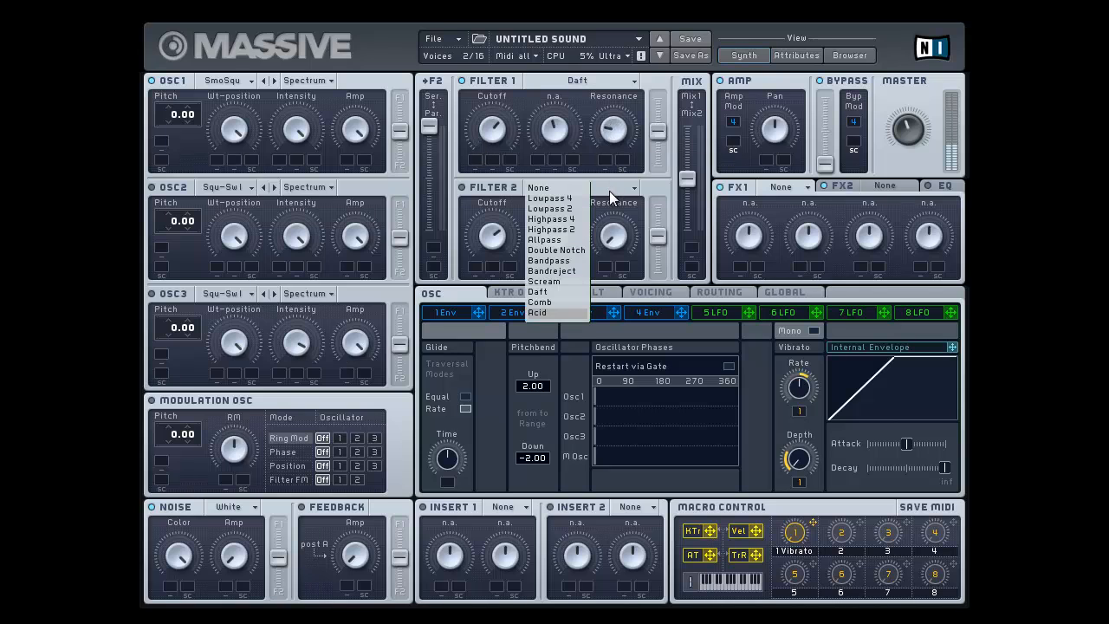
pyautogui.click(625, 126)
pyautogui.moveTo(624, 126); pyautogui.dragTo(624, 130)
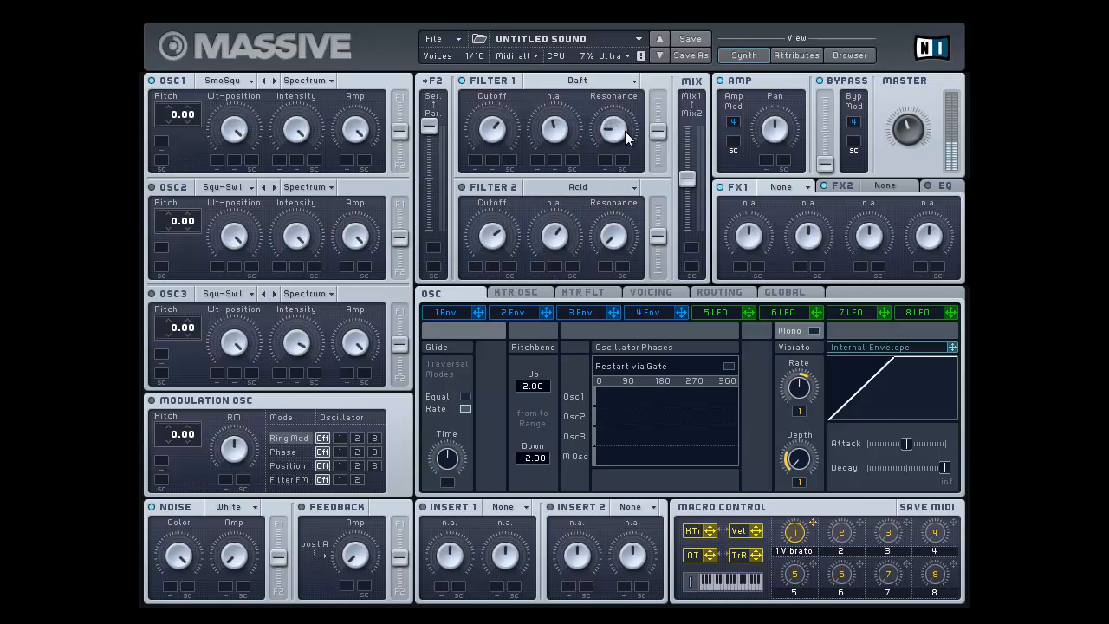
pyautogui.moveTo(495, 130); pyautogui.dragTo(517, 208)
# Switch Filter 1's type to Lowpass 4 and change Oscillator 1's wavetable to Squ-Sw II
pyautogui.click(594, 81)
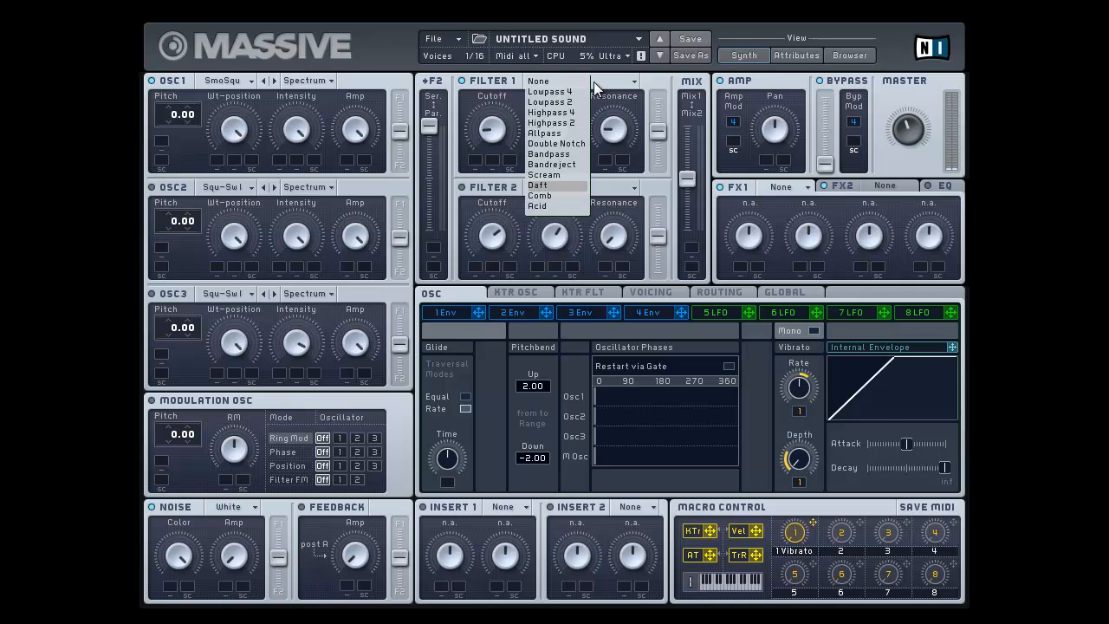
pyautogui.click(550, 91)
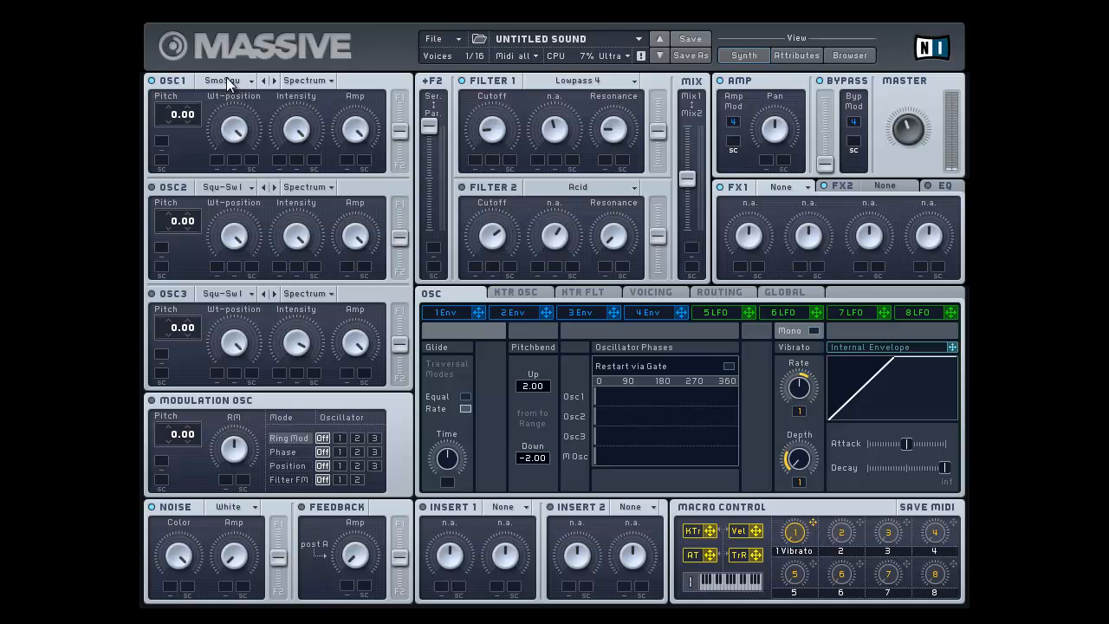
pyautogui.click(227, 79)
pyautogui.click(318, 109)
# Set Filter 1's Resonance to minimum and modulate its Cutoff with Envelope 4 over the full range
pyautogui.moveTo(618, 124); pyautogui.dragTo(635, 257)
pyautogui.moveTo(685, 316); pyautogui.dragTo(471, 168)
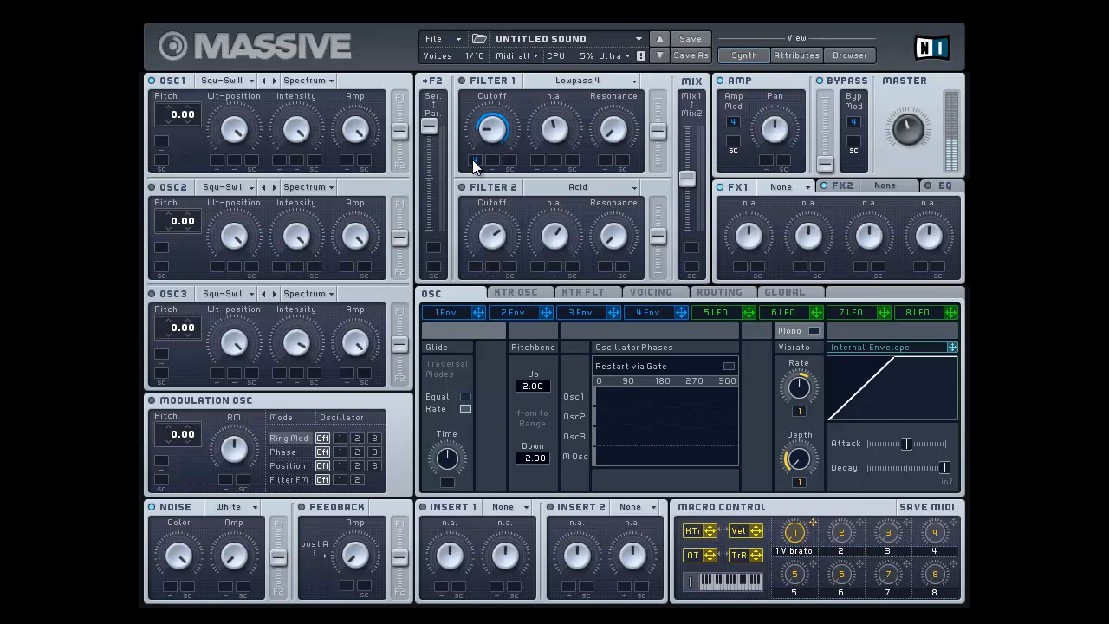
# Shape Envelope 4 with minimum Attack, mid-range Decay and a low decay Level, and enable Filter 1
pyautogui.click(649, 312)
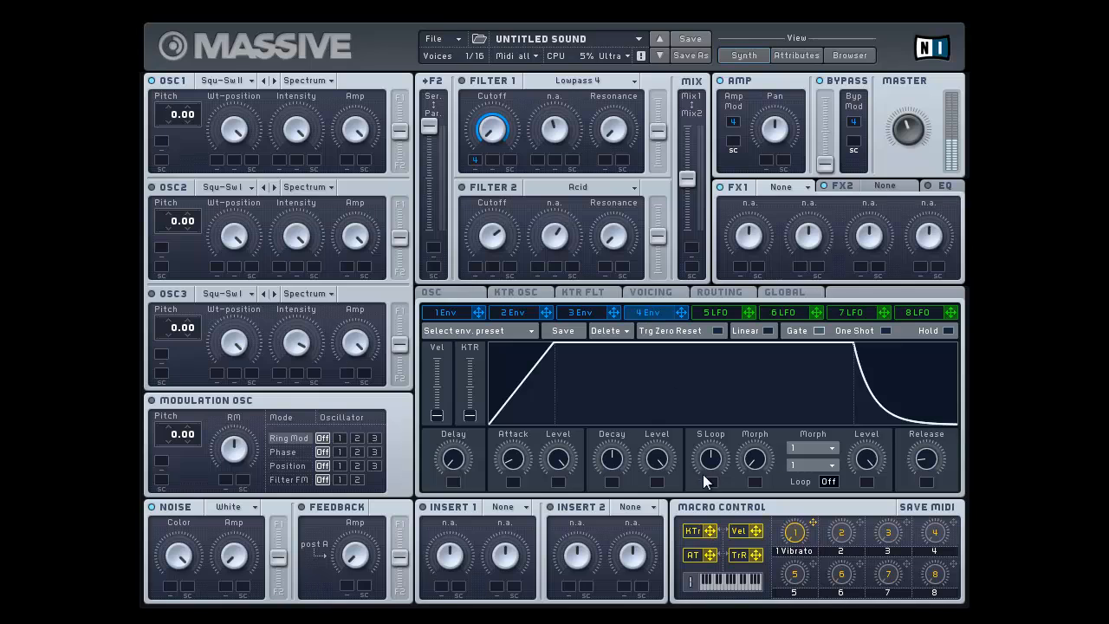
pyautogui.moveTo(656, 459); pyautogui.dragTo(663, 561)
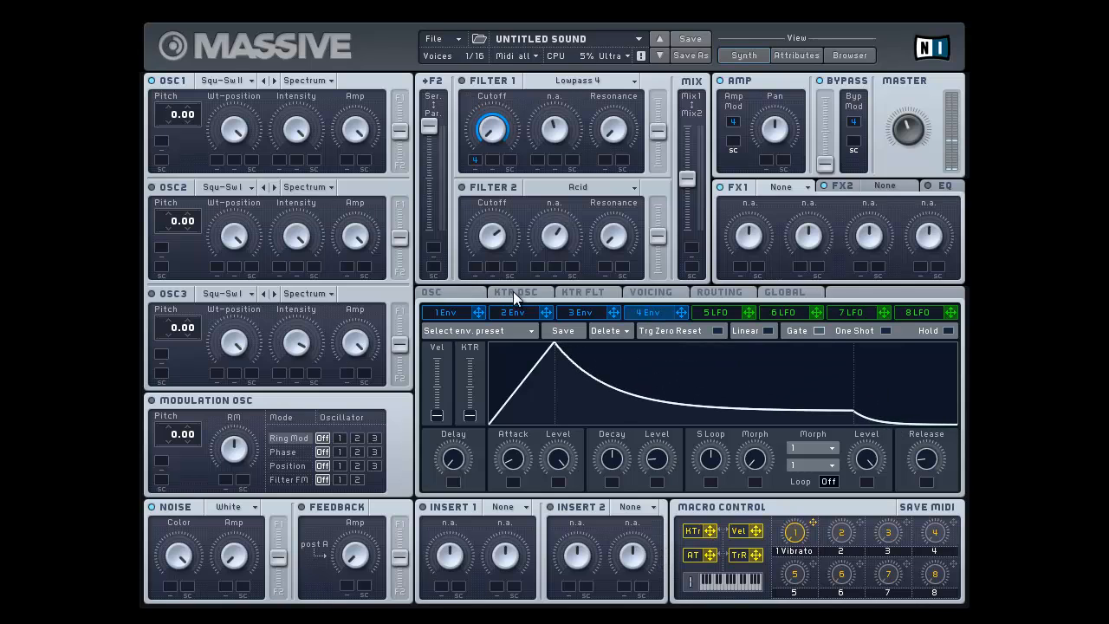
pyautogui.moveTo(514, 460); pyautogui.dragTo(517, 502)
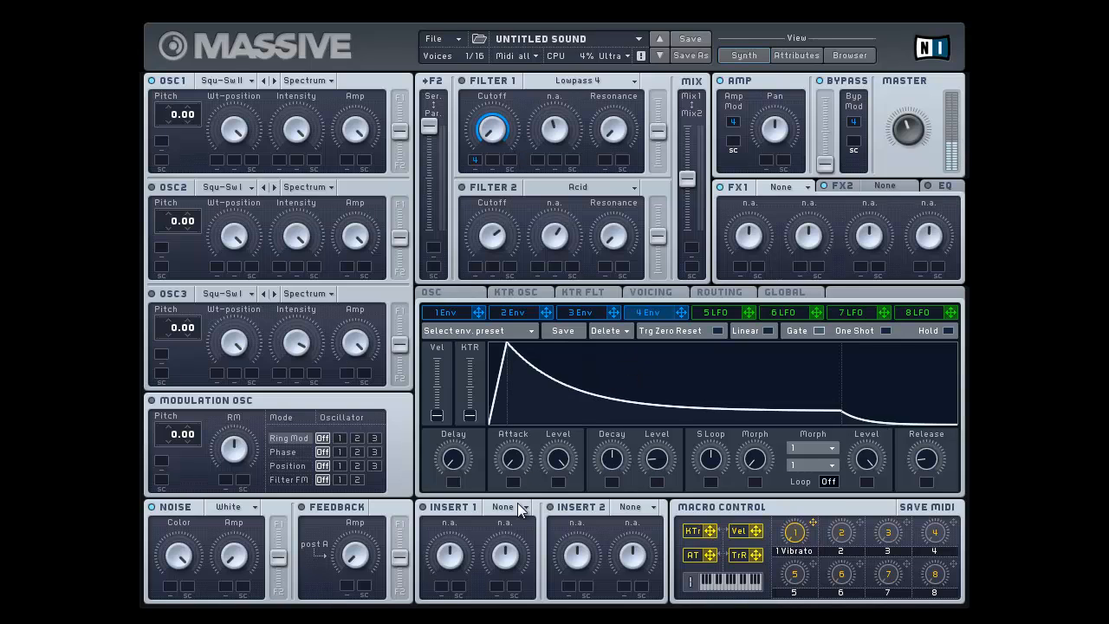
pyautogui.click(465, 81)
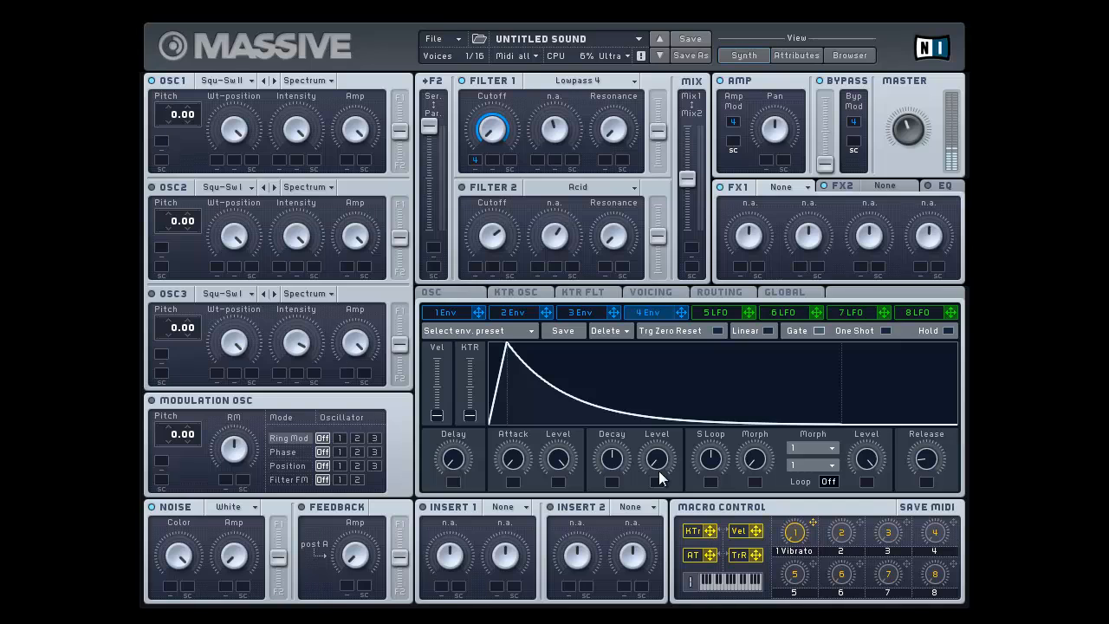
pyautogui.moveTo(656, 470); pyautogui.dragTo(620, 472)
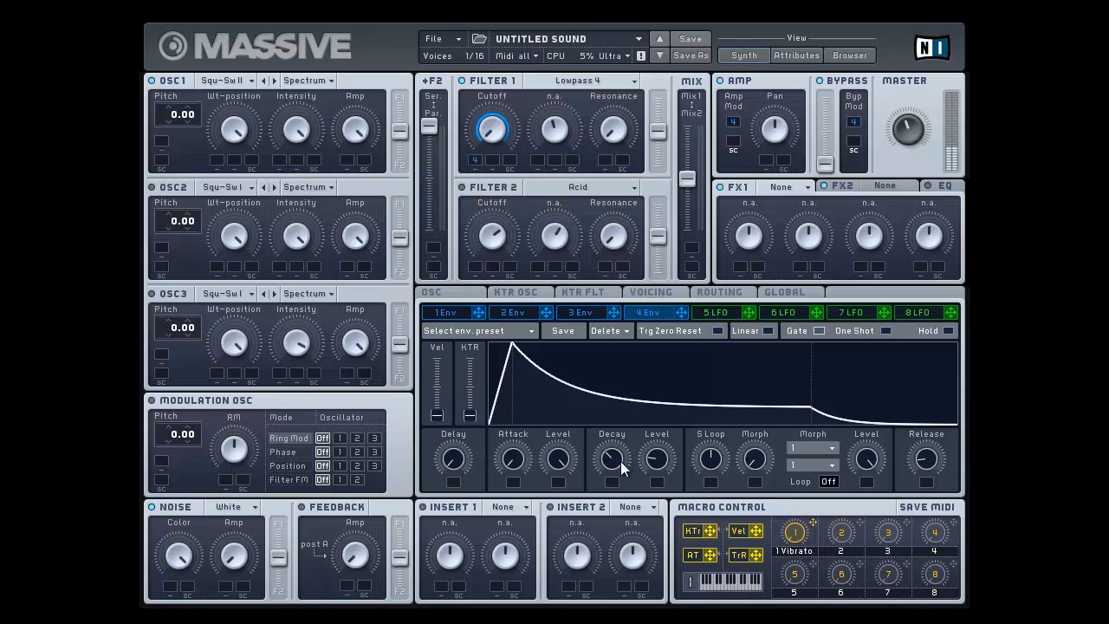
pyautogui.moveTo(622, 468); pyautogui.dragTo(621, 435)
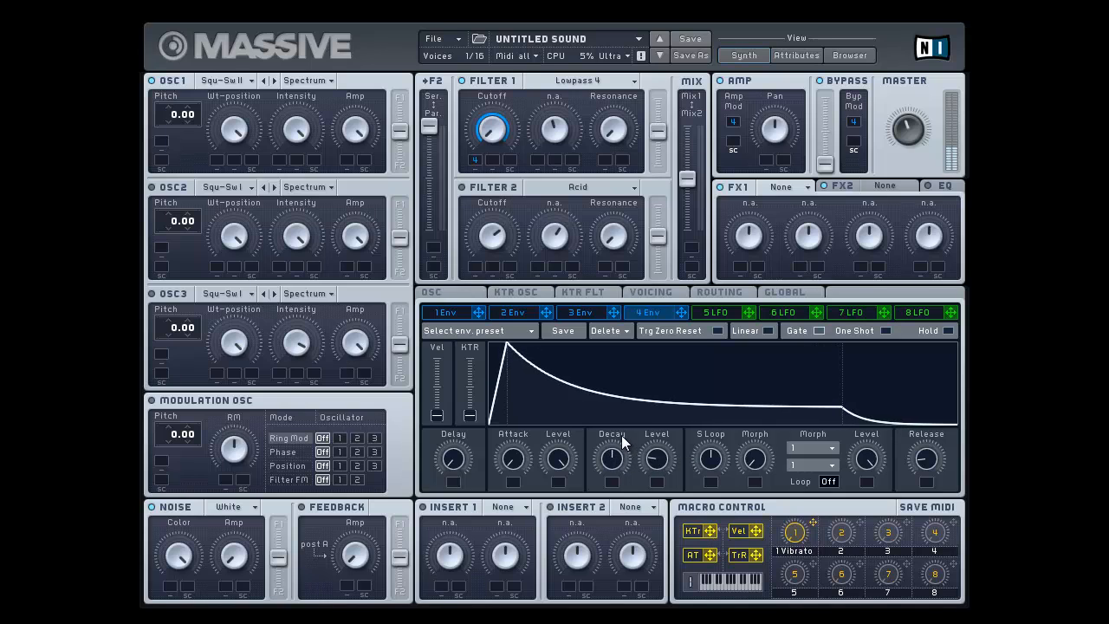
# Turn off Envelope 4's modulation of Filter 1's Cutoff and raise the Cutoff slightly above minimum
pyautogui.rightClick(477, 160)
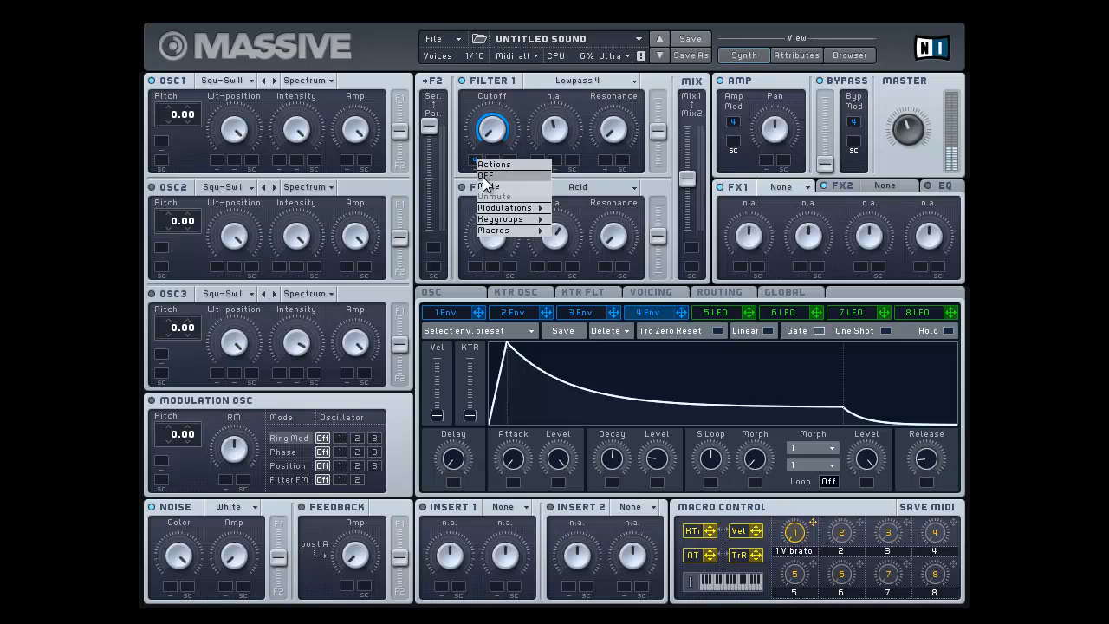
pyautogui.click(483, 176)
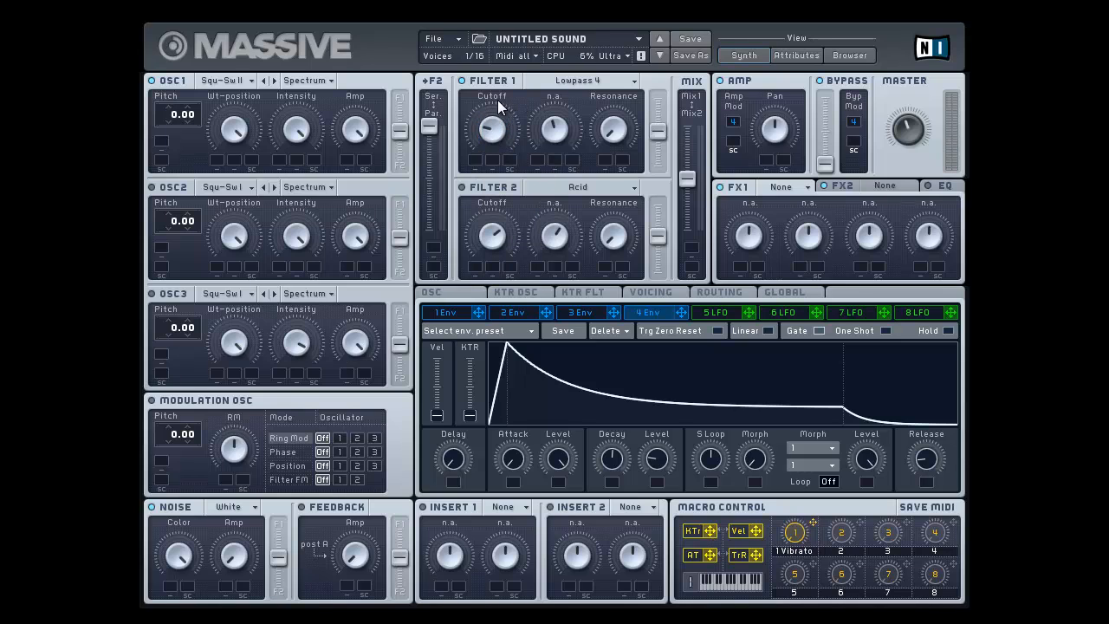
pyautogui.moveTo(498, 100)
pyautogui.mouseDown()
pyautogui.moveTo(490, 54)
pyautogui.moveTo(493, 109)
pyautogui.moveTo(492, 97)
pyautogui.mouseUp()
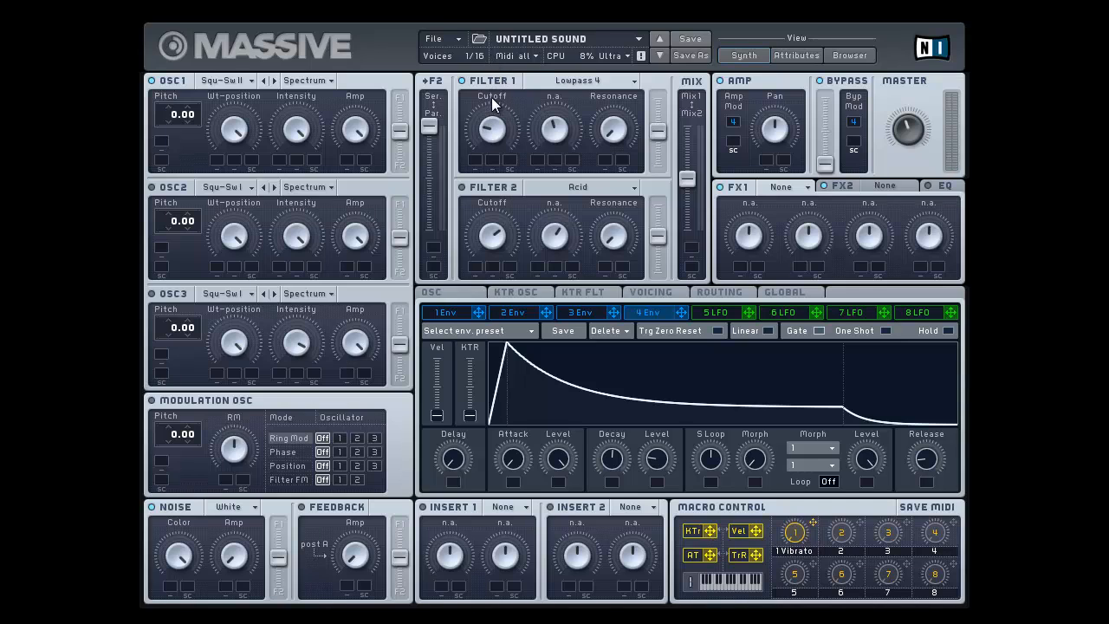